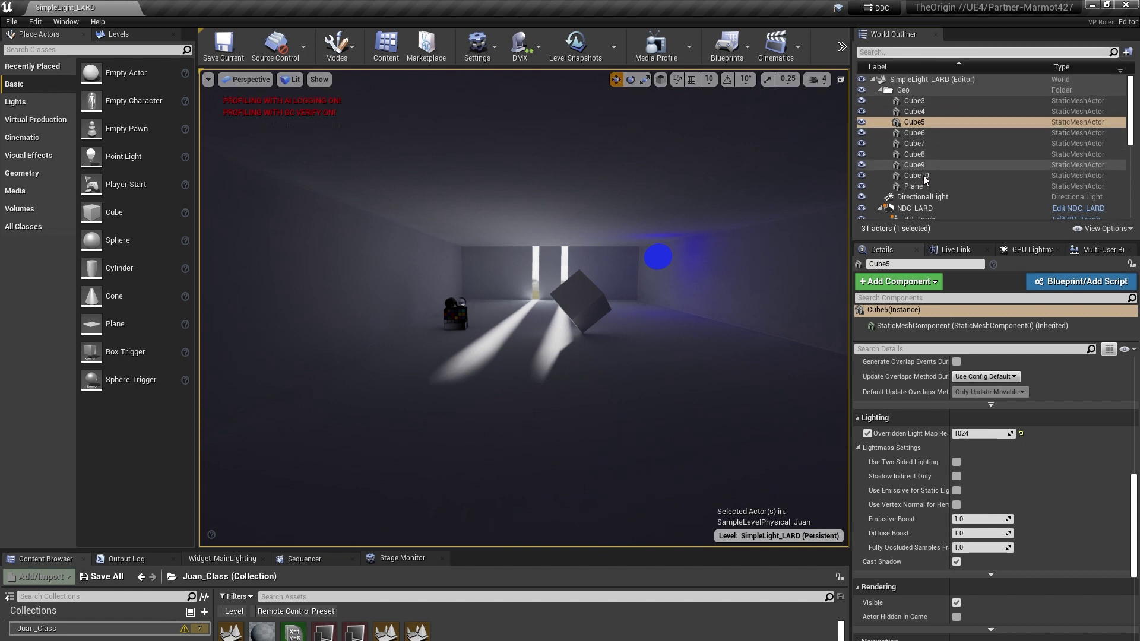
Rotate the DirectionalLight's yaw to about -15.88 so the sun shafts swing across the floor.
left_click(921, 197)
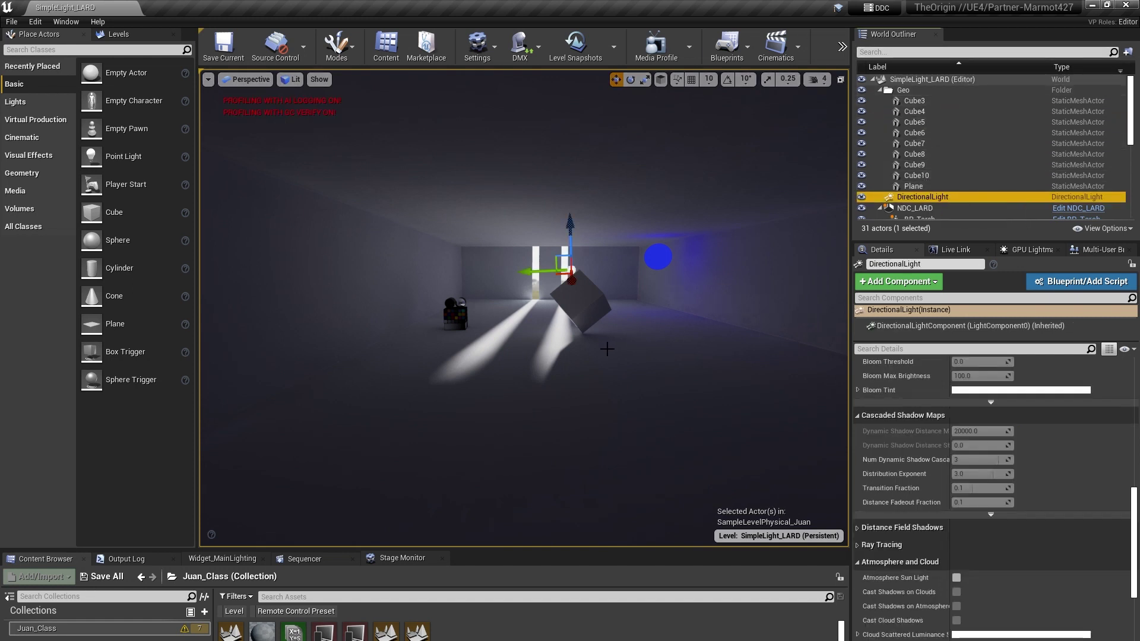
right_click_drag(607, 349, 607, 349)
key("e")
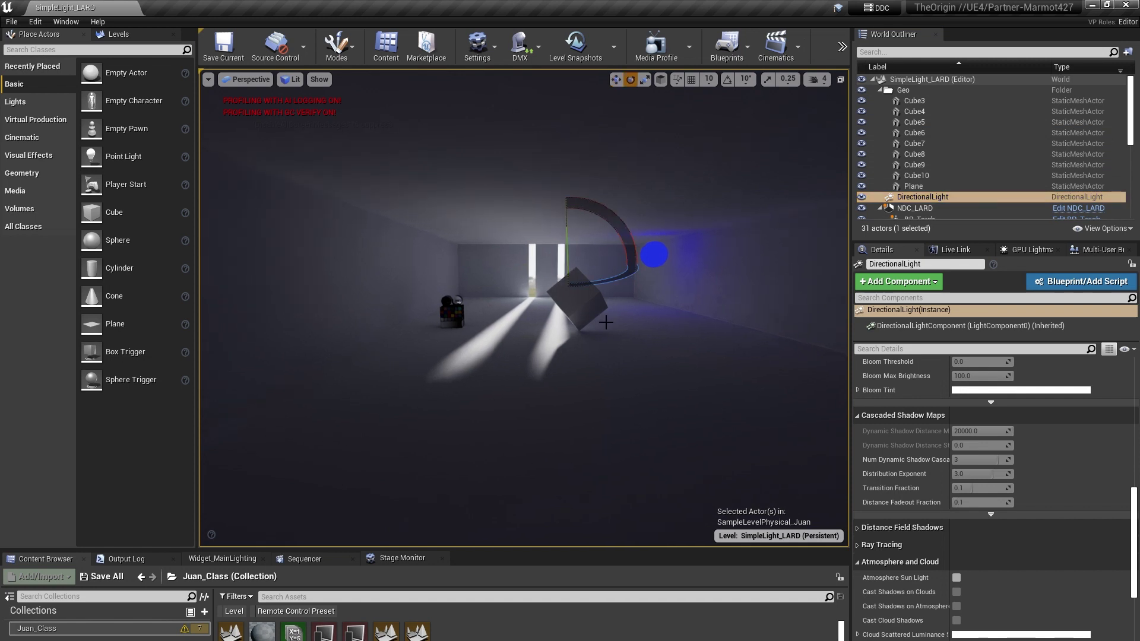
left_click_drag(606, 282, 579, 301)
left_click_drag(734, 217, 740, 219)
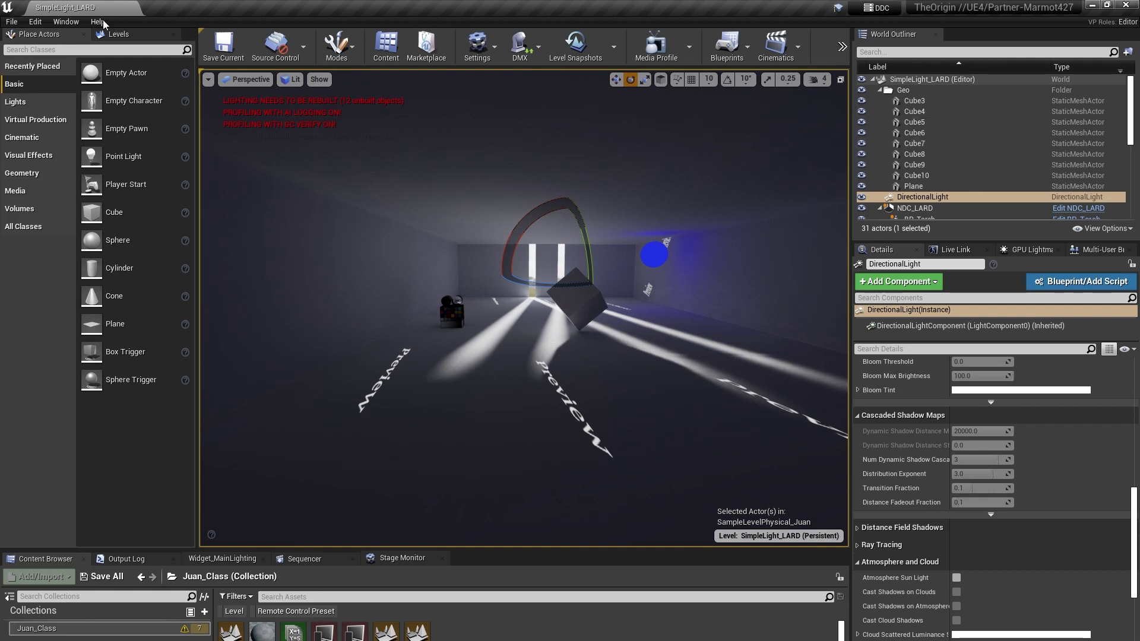
Enable Force No Precomputed Lighting in World Settings and acknowledge the lighting notice.
left_click(64, 22)
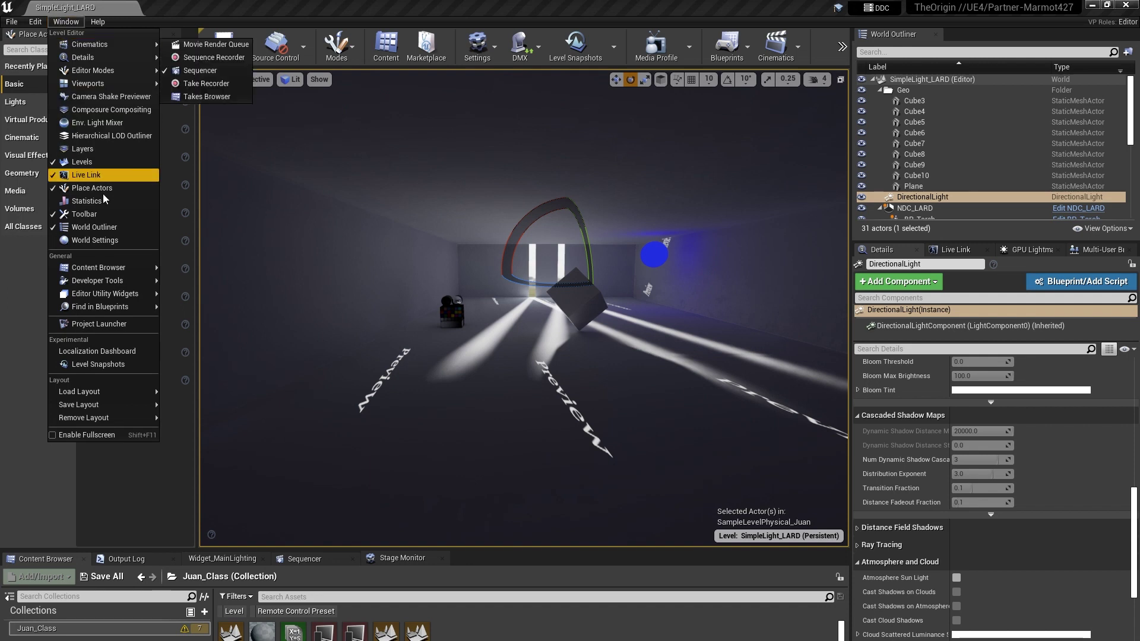
left_click(111, 241)
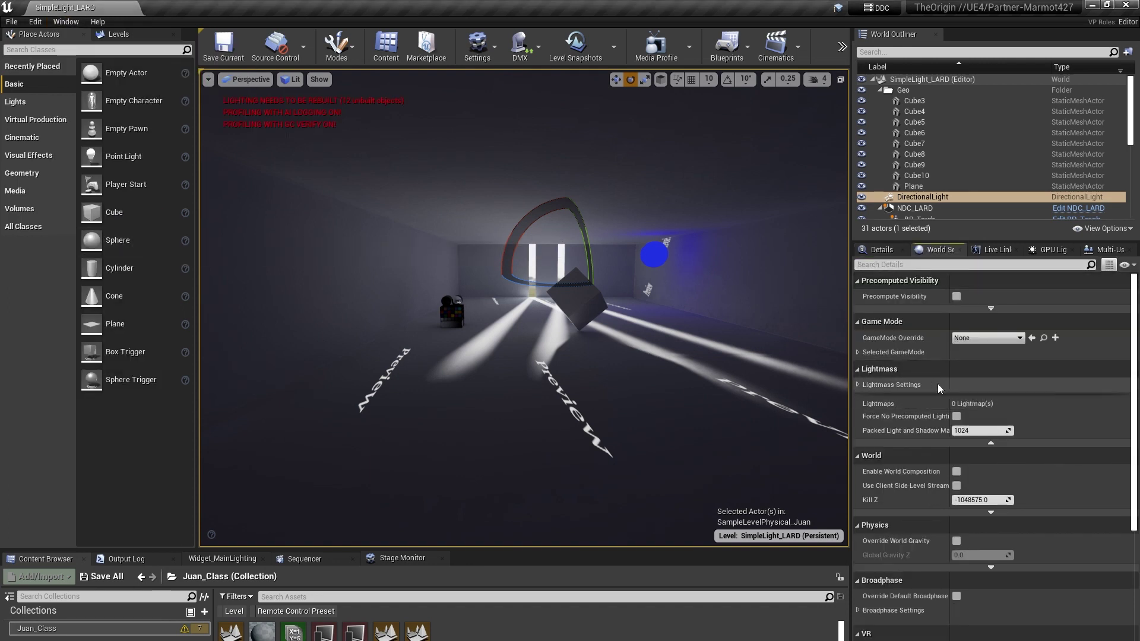
left_click_drag(949, 378, 975, 383)
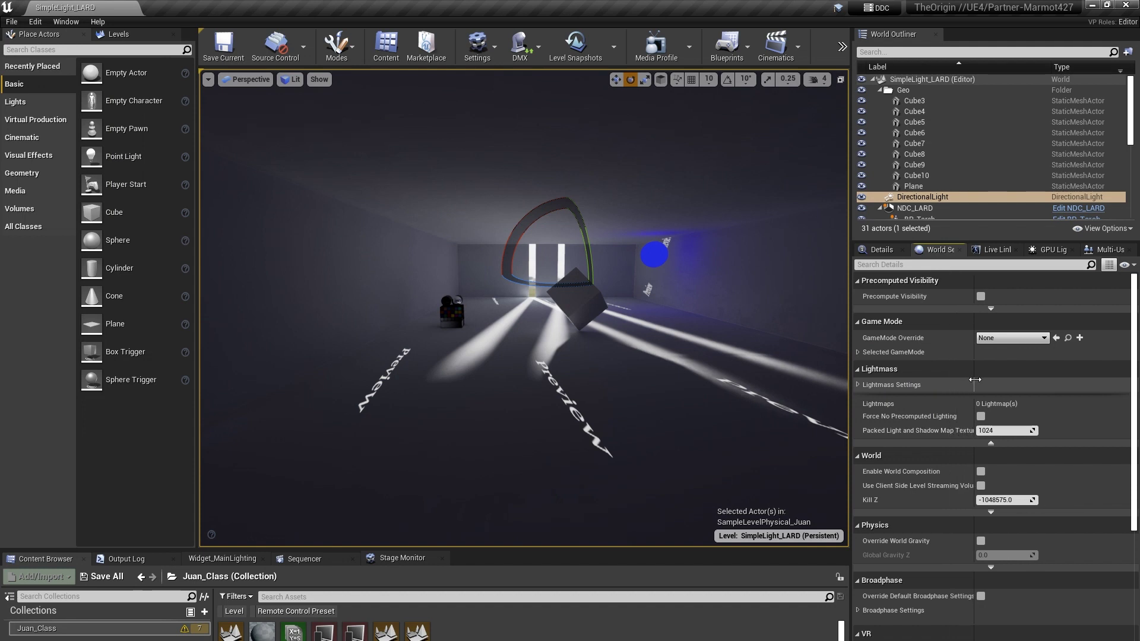
left_click(981, 417)
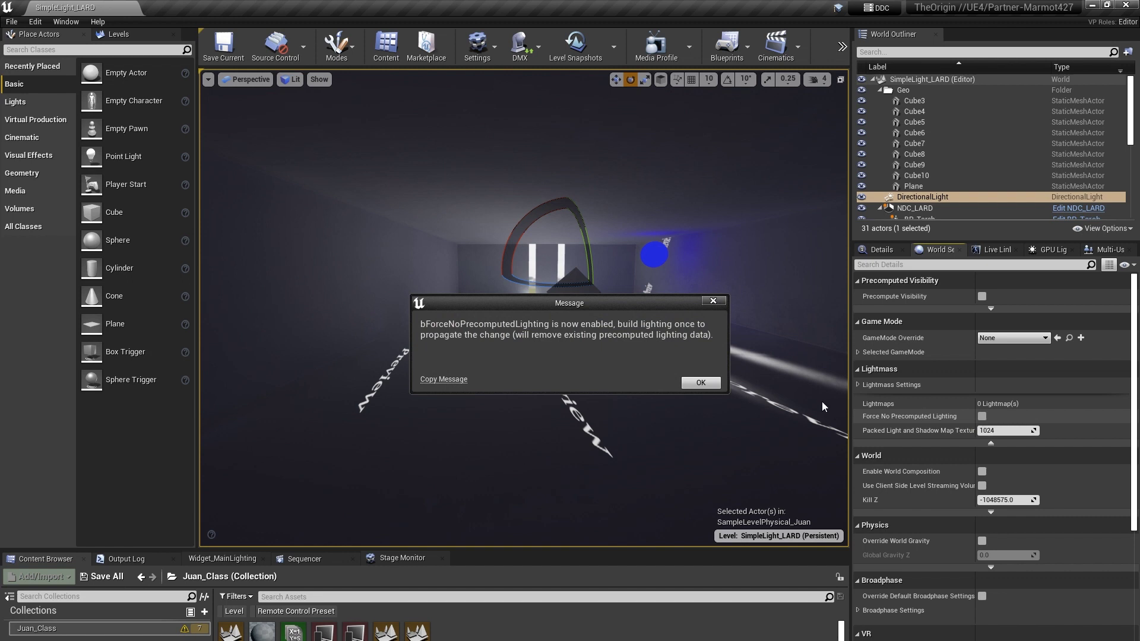
left_click(707, 382)
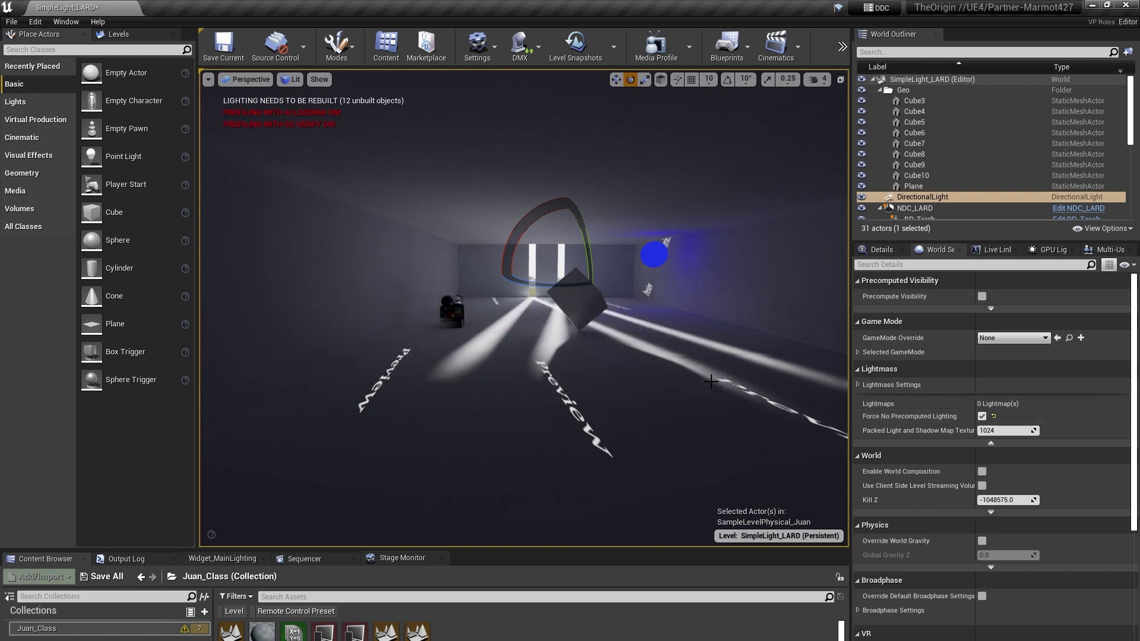
Run Build Lighting Only from the toolbar's Build Options.
left_click(841, 52)
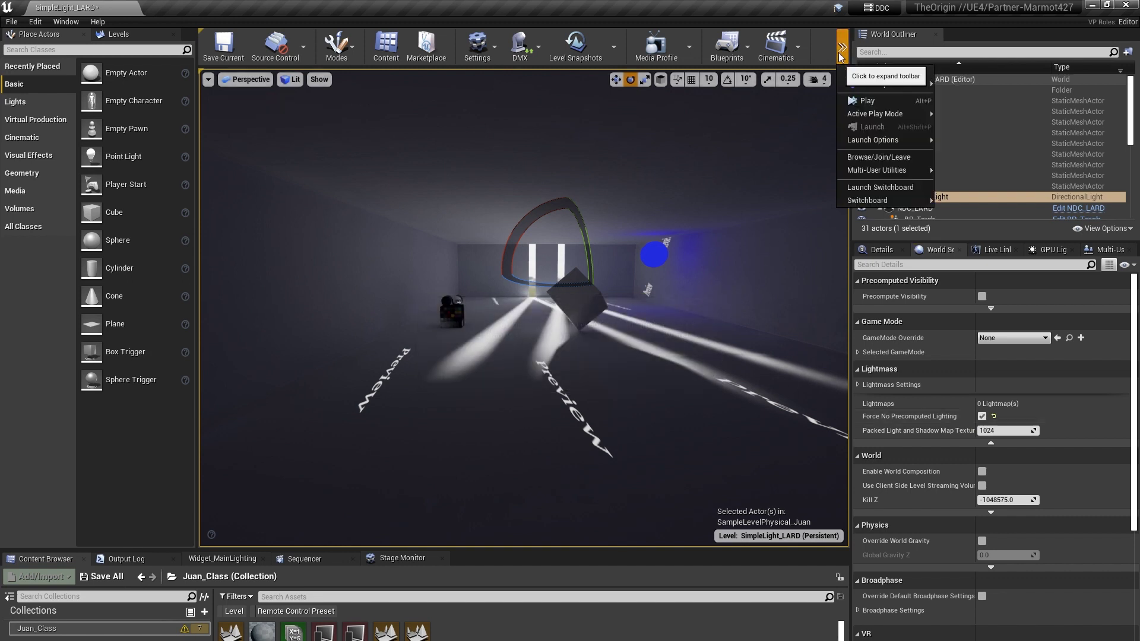
mouse_move(877, 86)
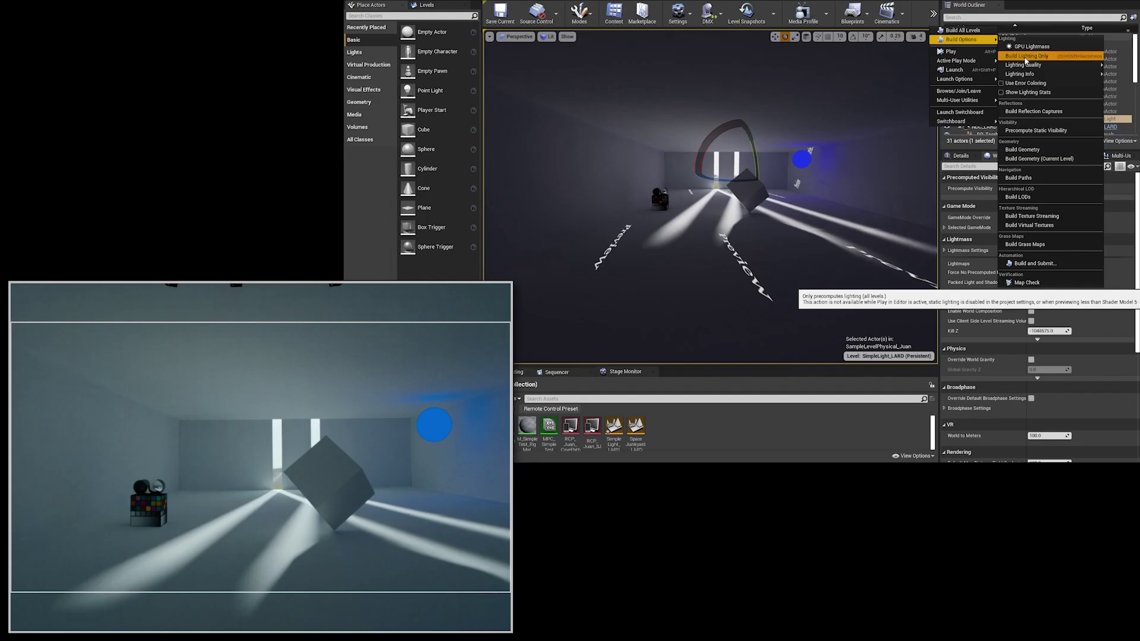
left_click(972, 109)
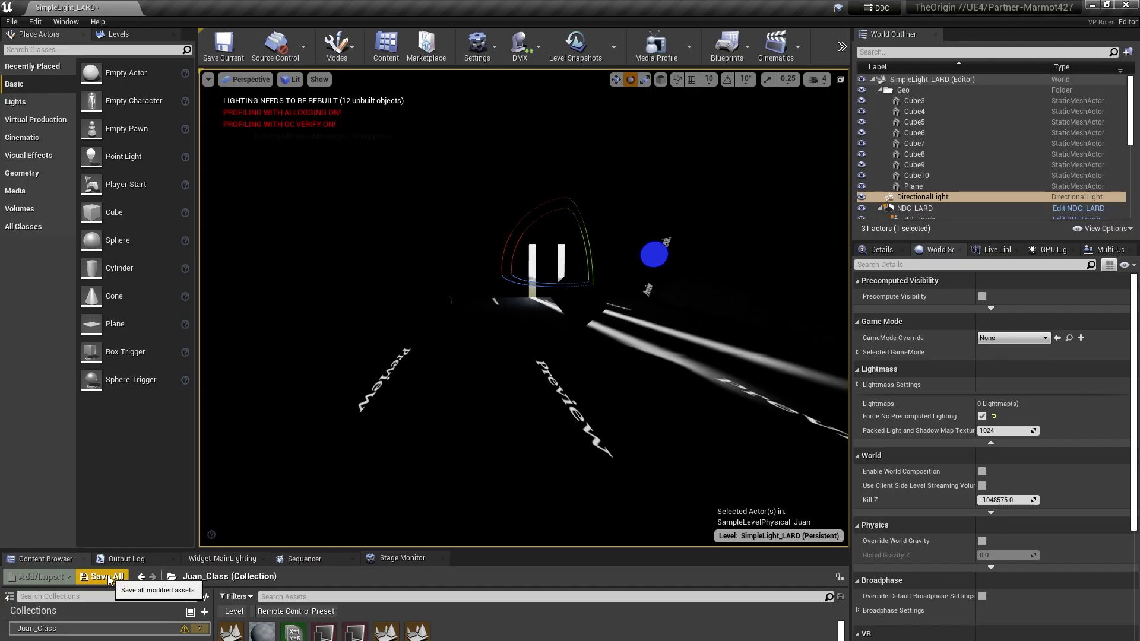
Start Save All with LARD_Stage unchecked, widening the dialog and Asset column.
left_click(101, 576)
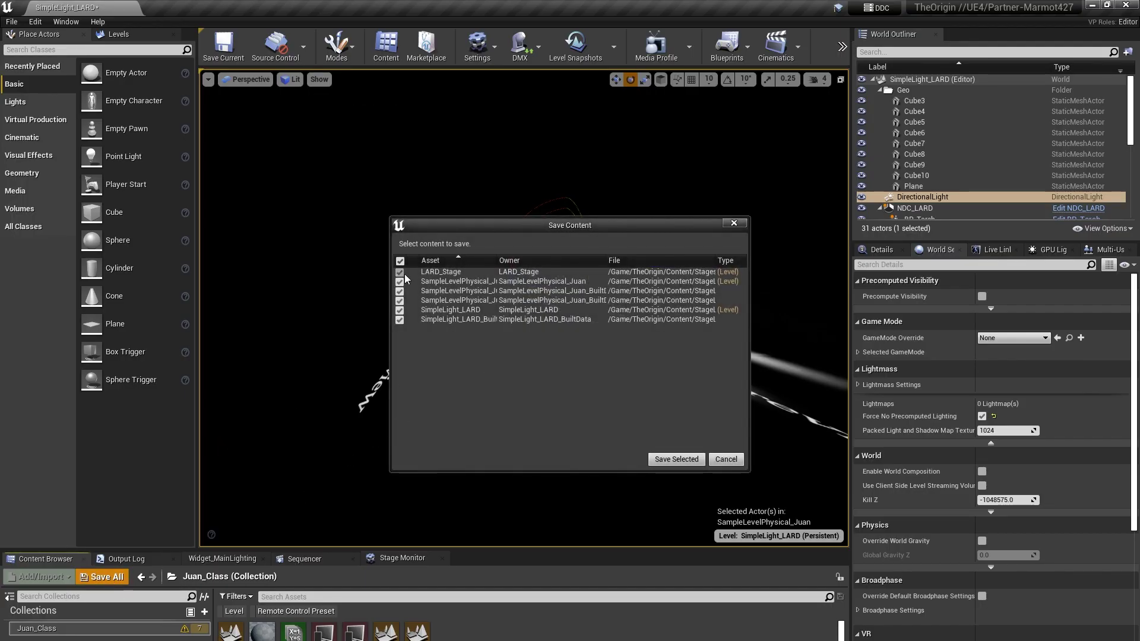
left_click(399, 272)
left_click_drag(749, 439, 885, 431)
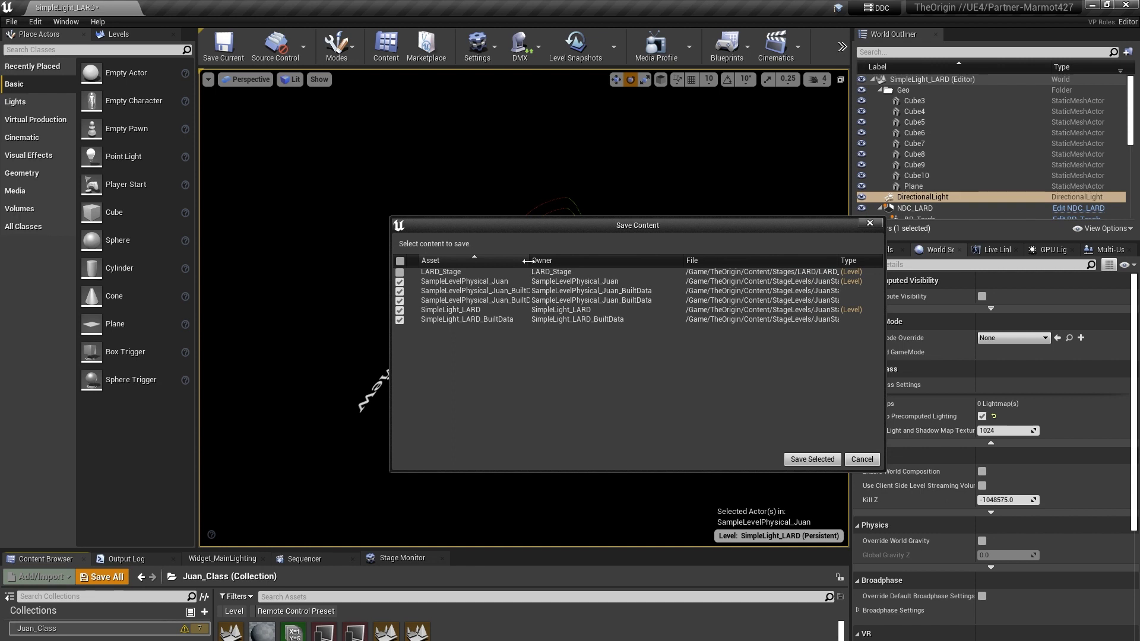
left_click_drag(529, 261, 565, 262)
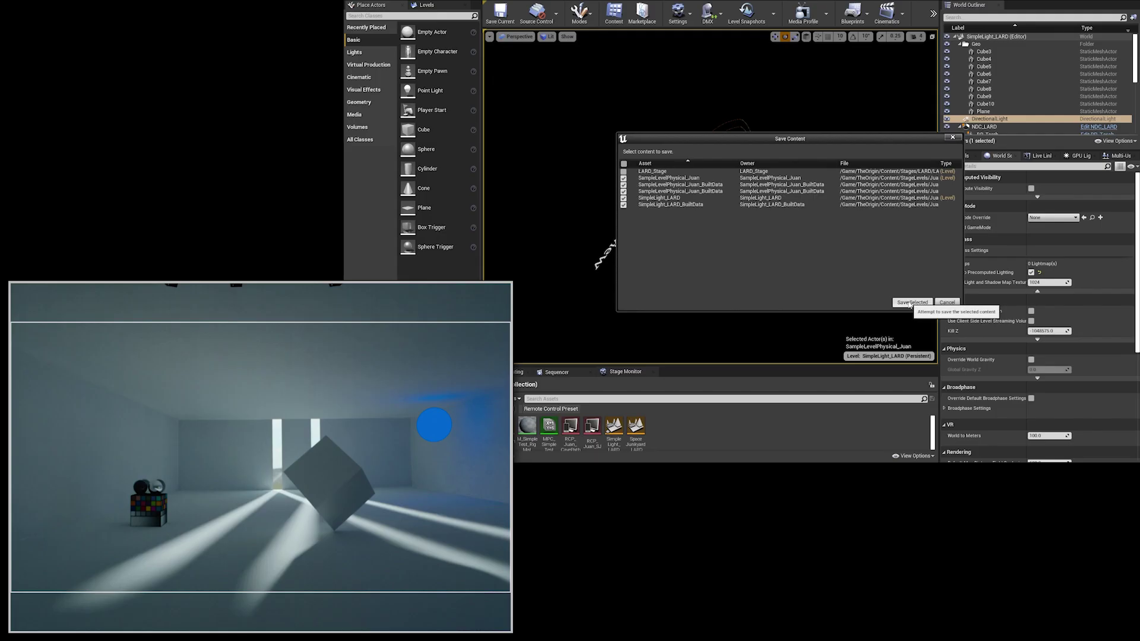
Save the checked level and built-data assets, then show the Output Log.
left_click(909, 302)
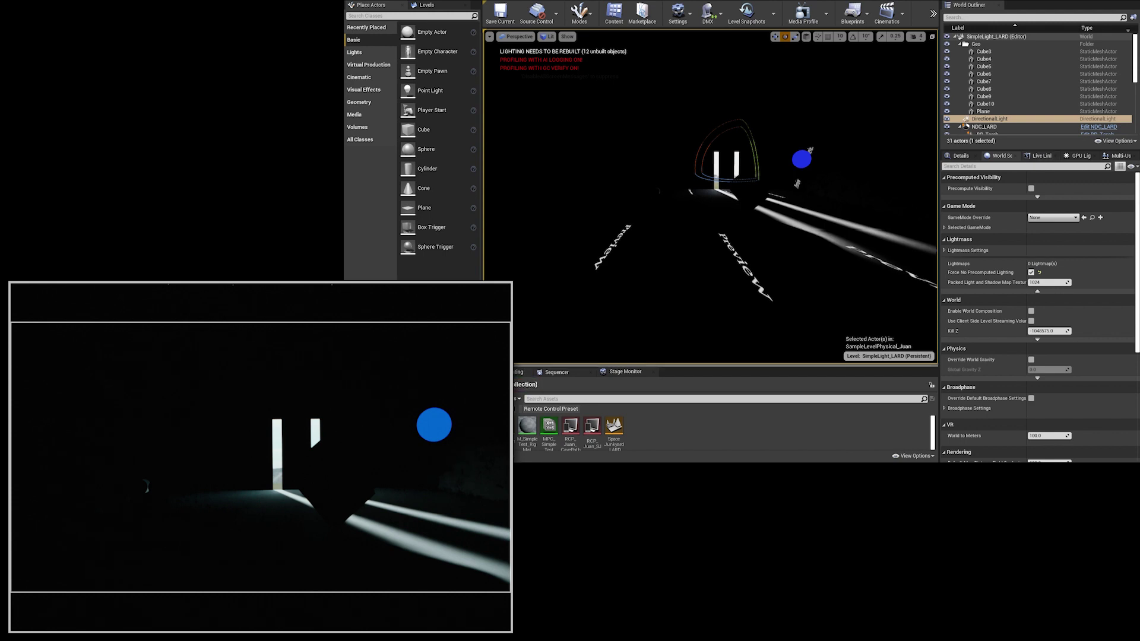
left_click(435, 373)
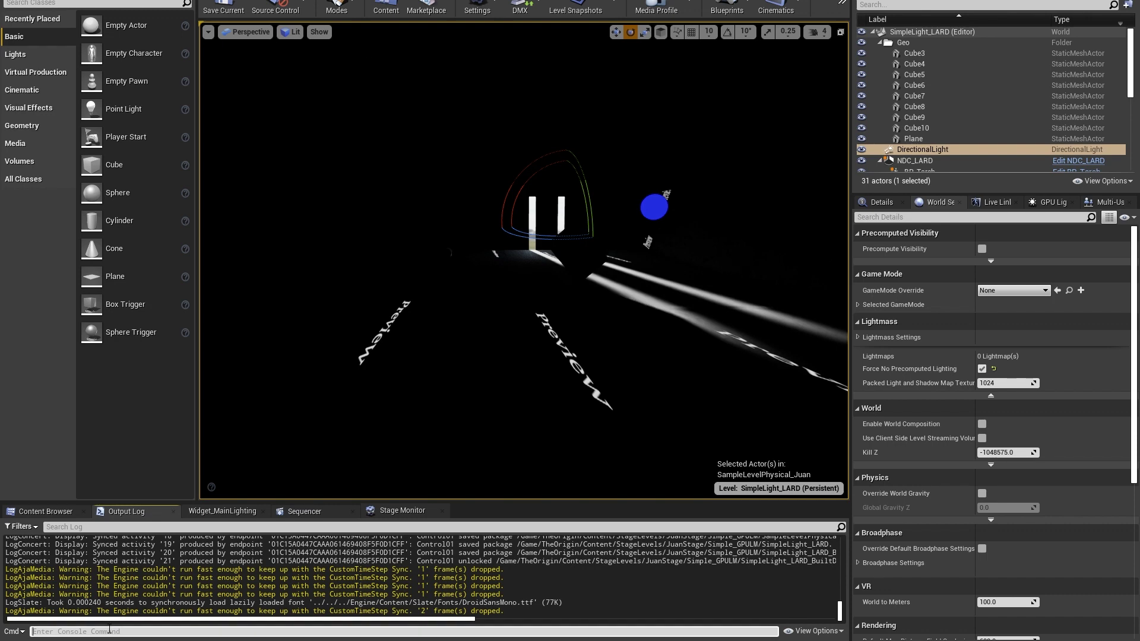
Query r.SSGI.Enable in the console (reports 0) and return to the Details panel.
type("ssg")
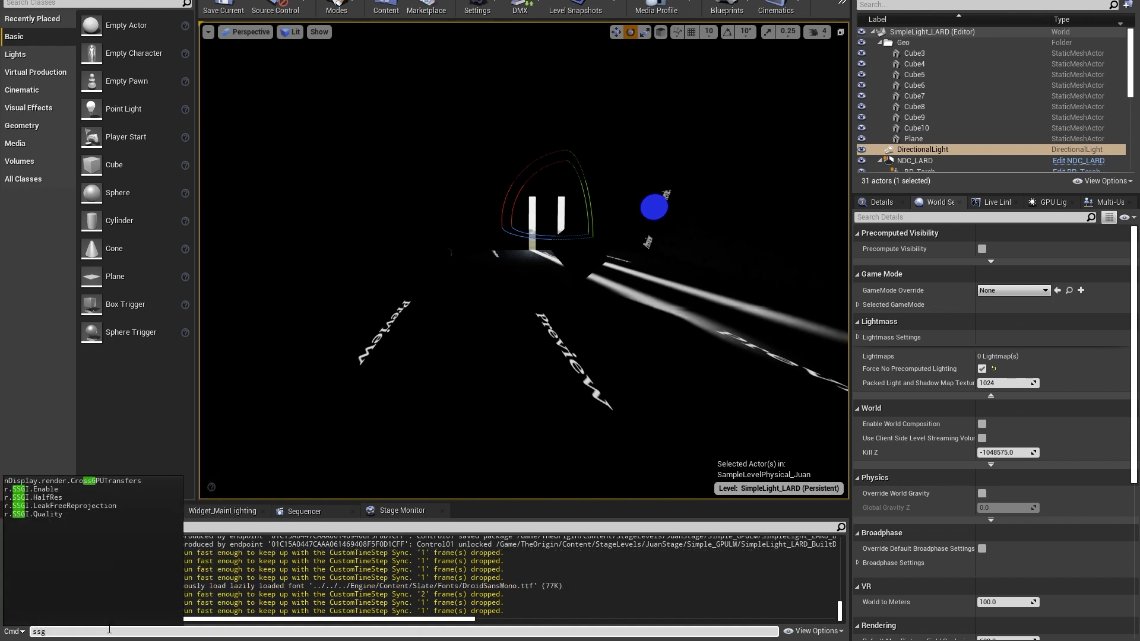
type("i")
key("Down")
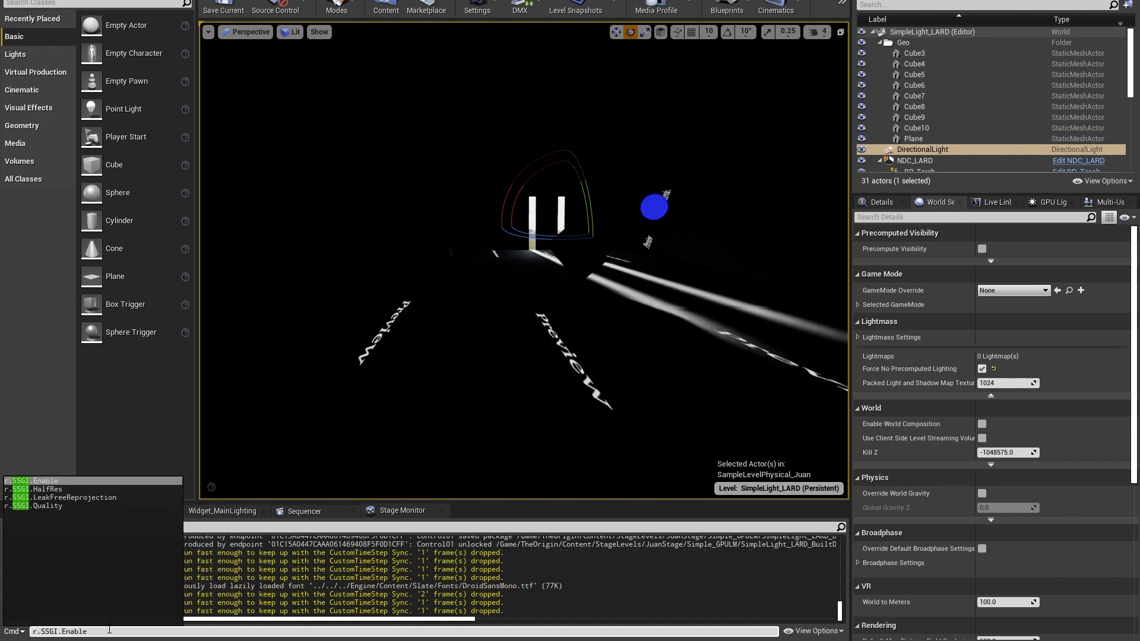
key("Return")
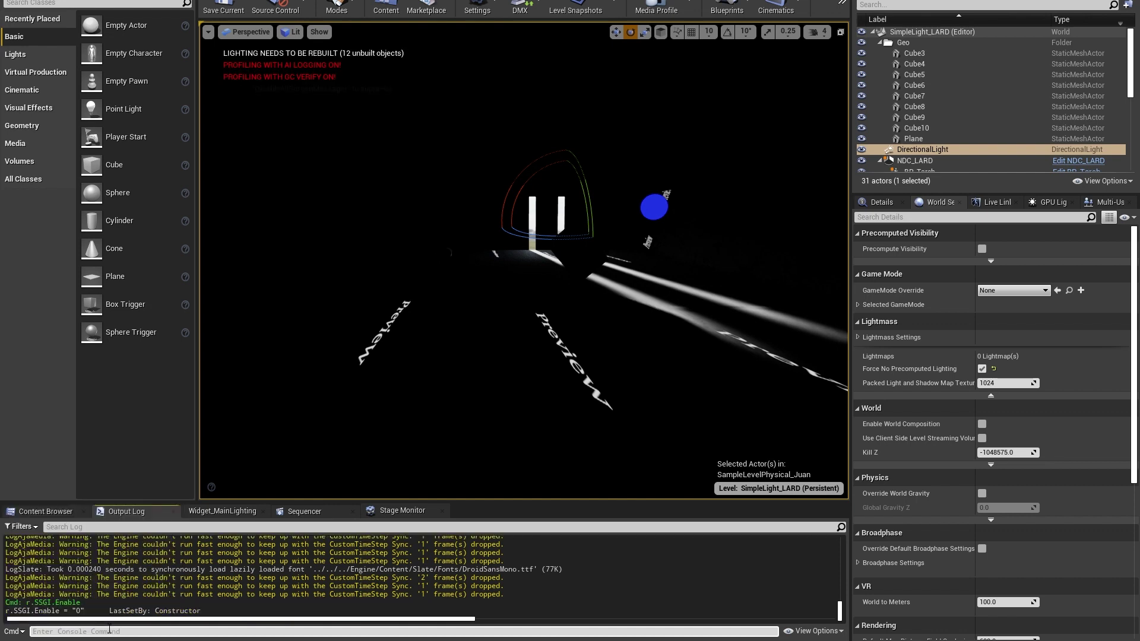
left_click(863, 205)
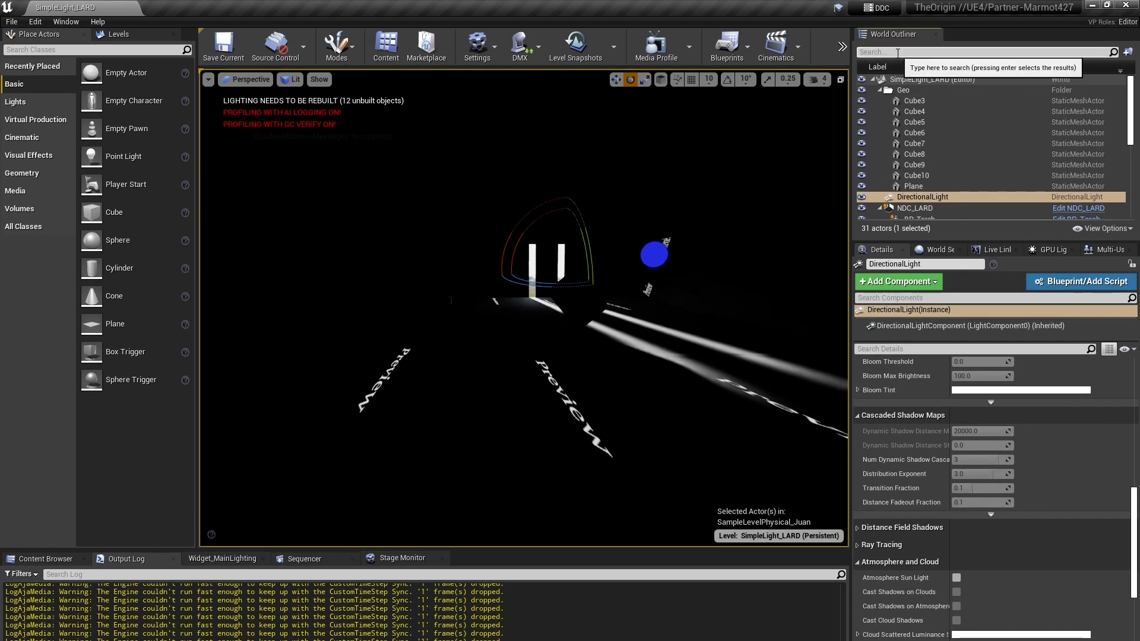
Select PostProcessVolume_InSide via an outliner search for 'post' and filter its Details by 'rayt'.
left_click(897, 52)
type("post")
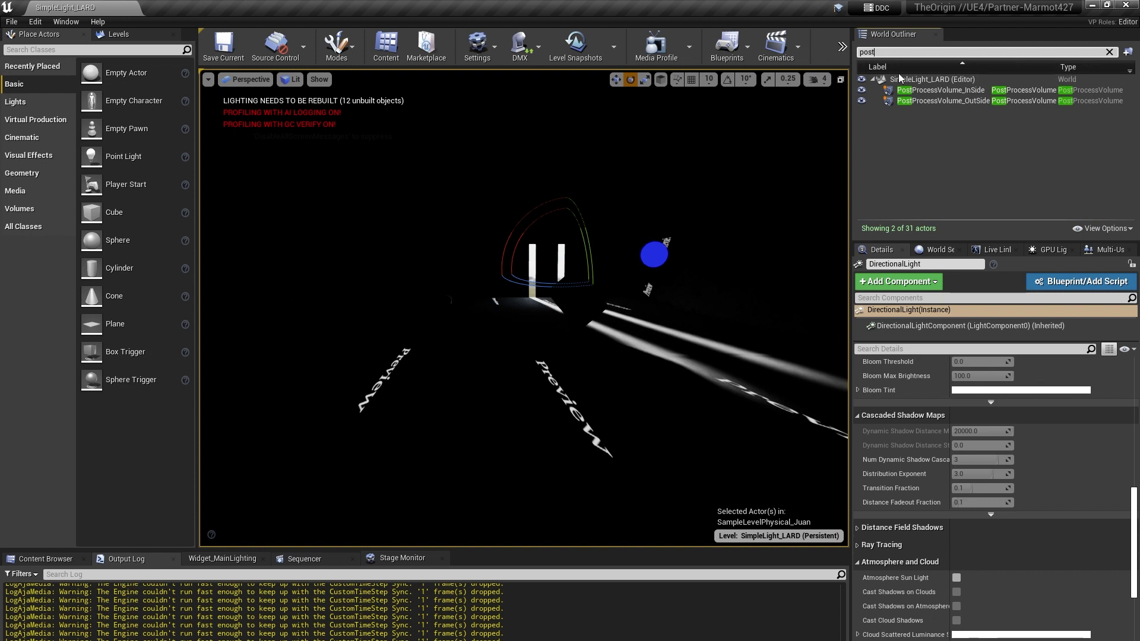
left_click(930, 93)
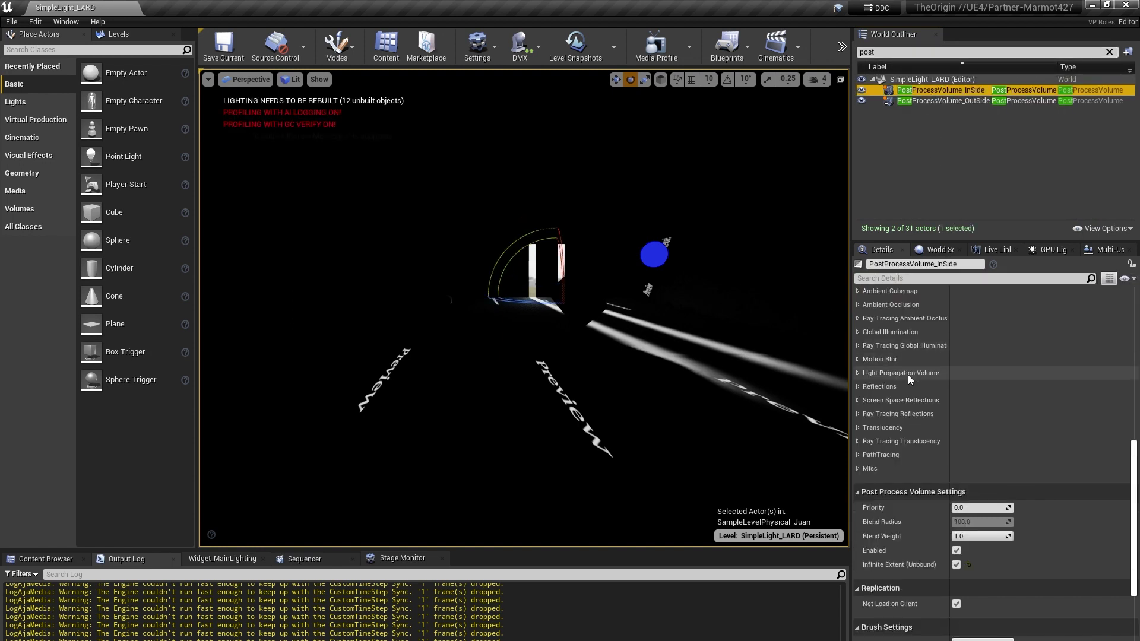
left_click(892, 278)
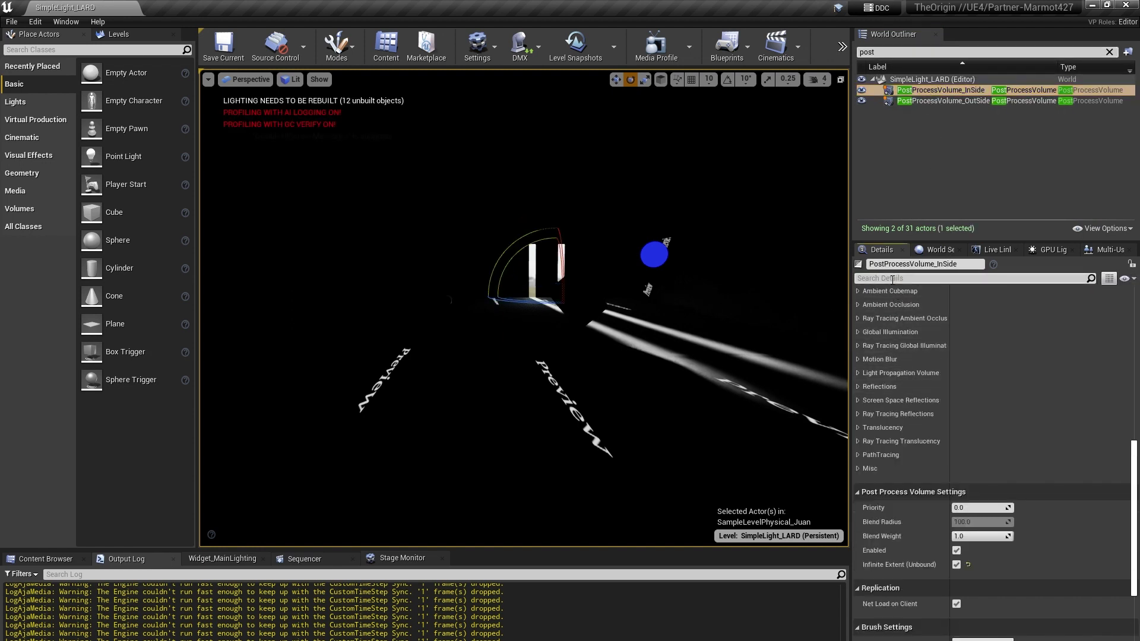
type("rayt")
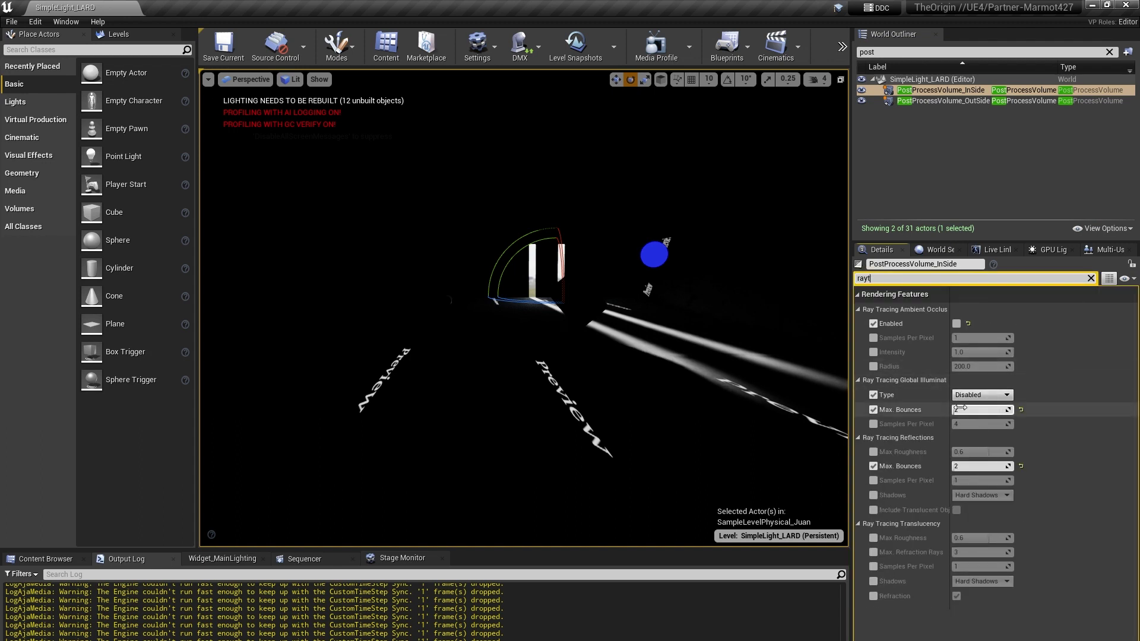
left_click_drag(949, 388, 981, 394)
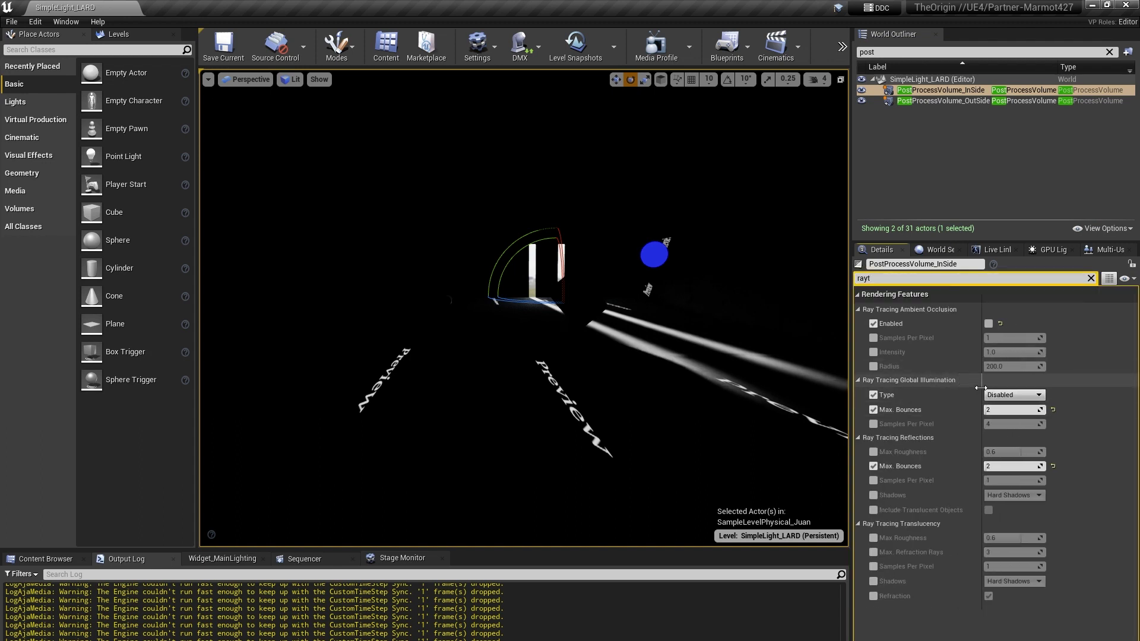
Set the volume's ray-traced global illumination to Brute Force with Max. Bounces 2.
left_click(1022, 395)
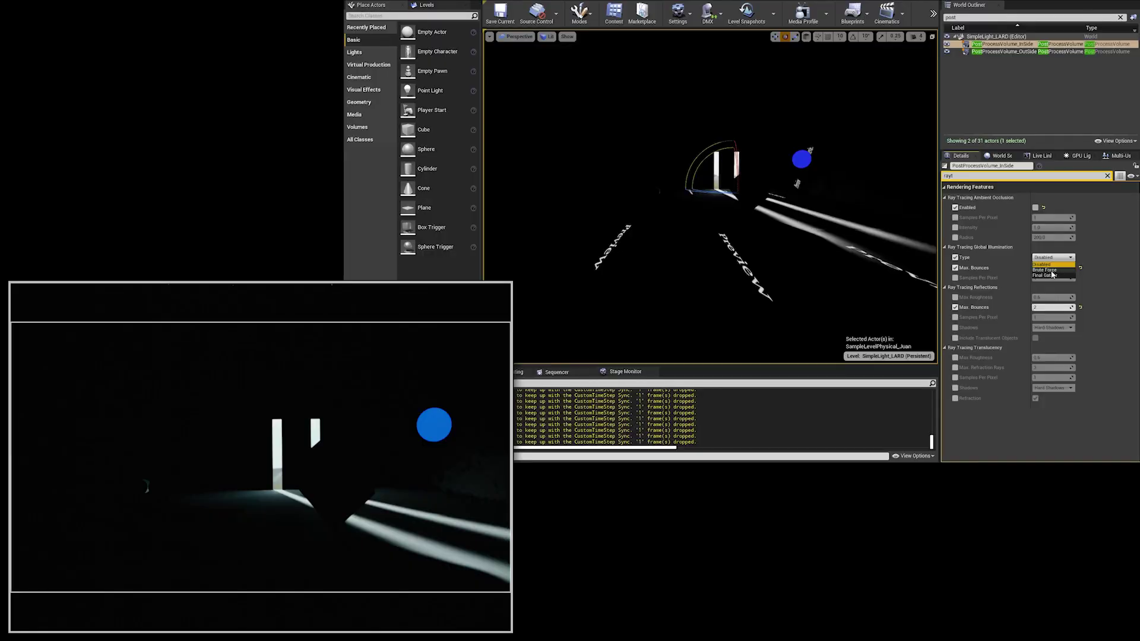
left_click(1051, 274)
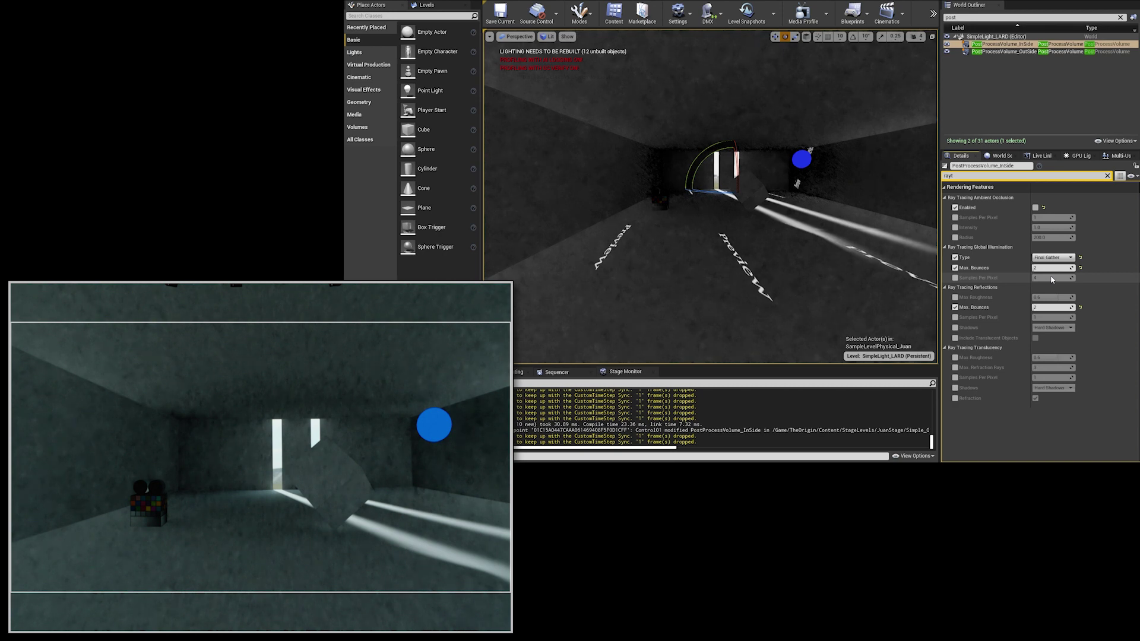
left_click(1052, 257)
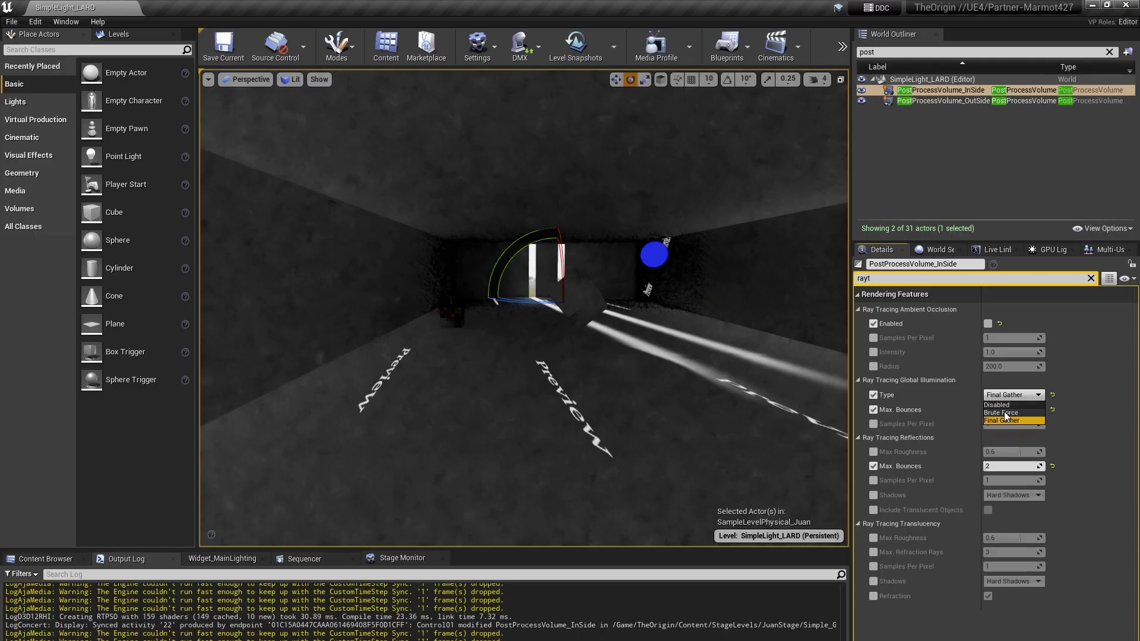
left_click(1002, 412)
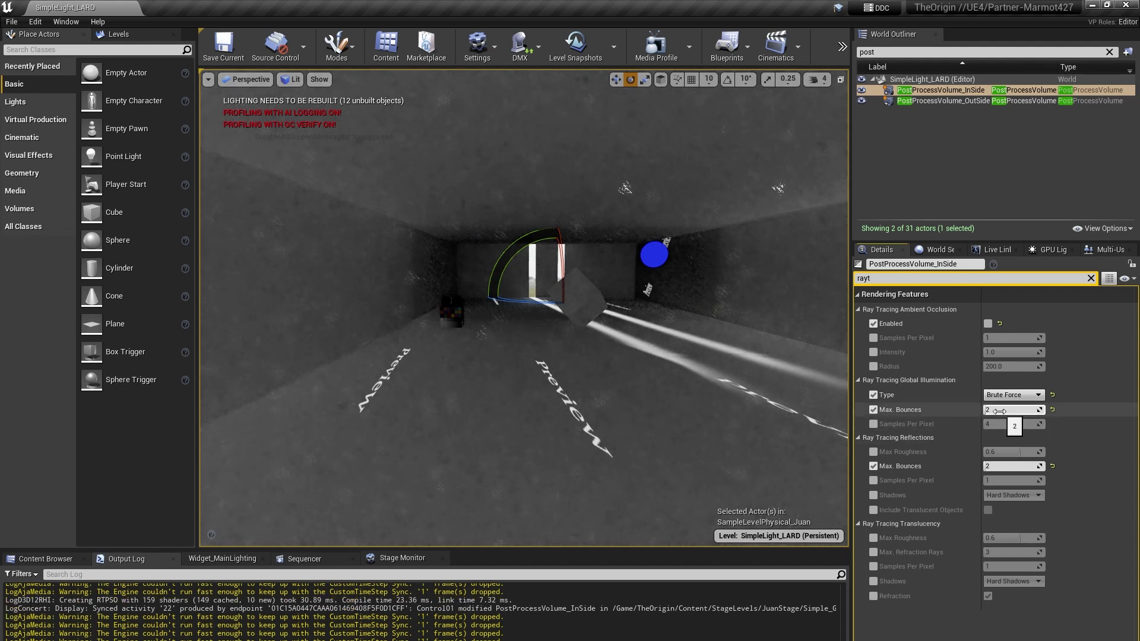
left_click(999, 412)
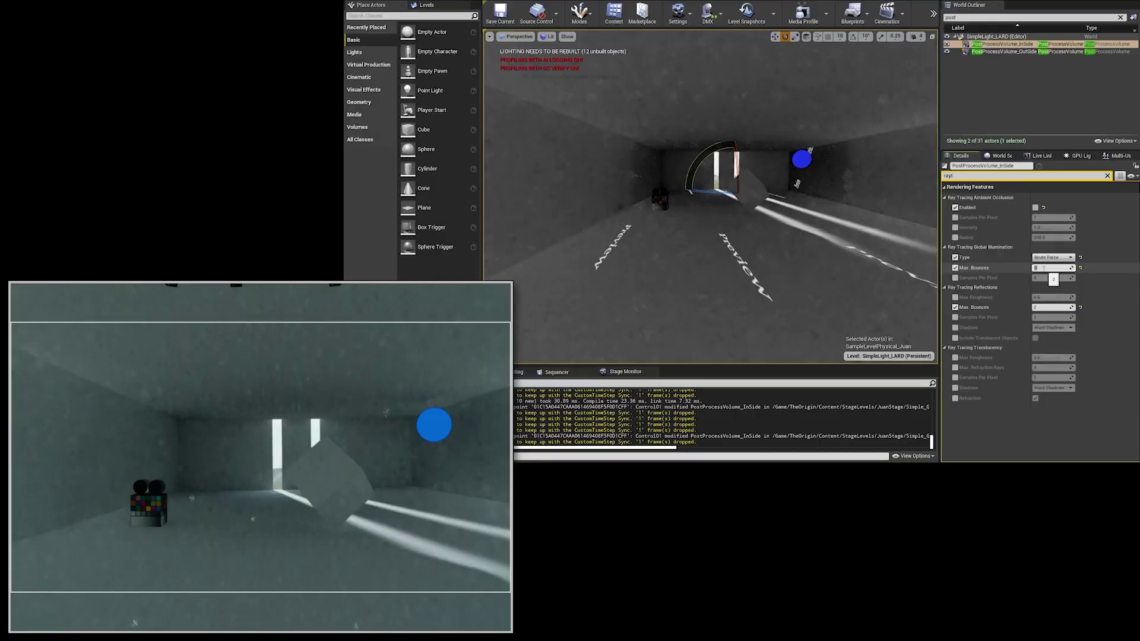
key("Return")
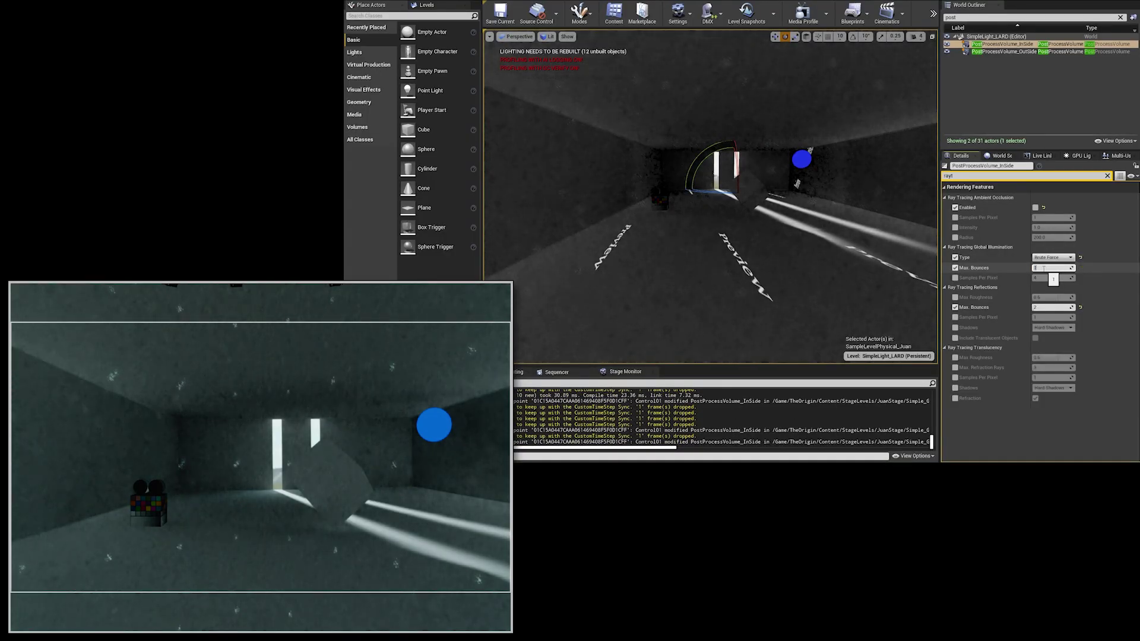
key("Return")
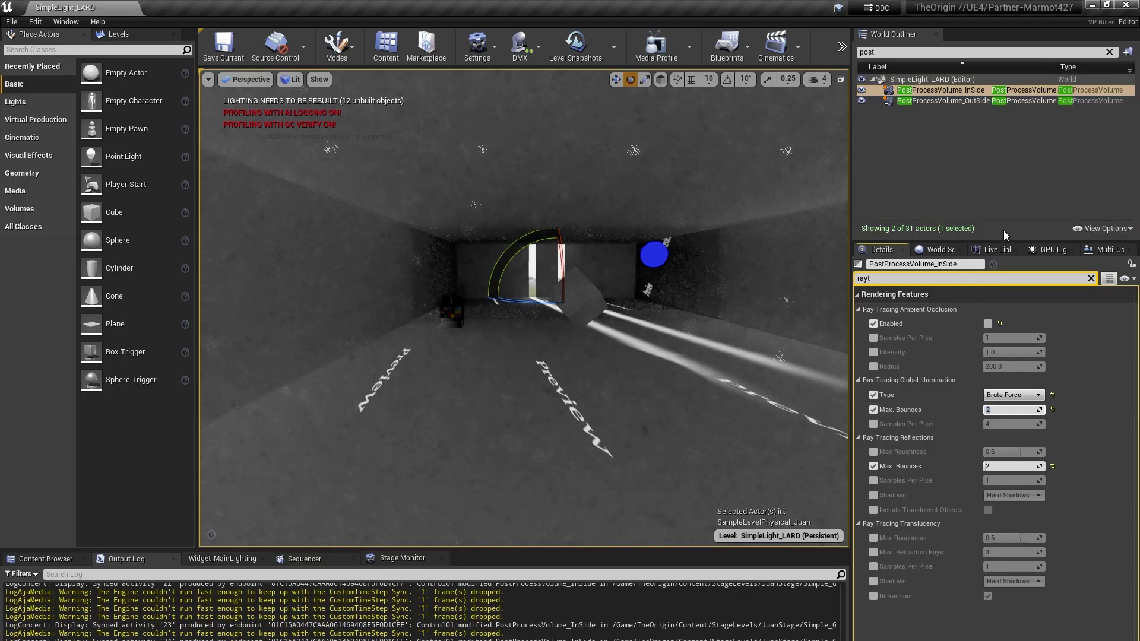
Rotate the DirectionalLight further and show its full Light settings with the filter cleared.
left_click(947, 51)
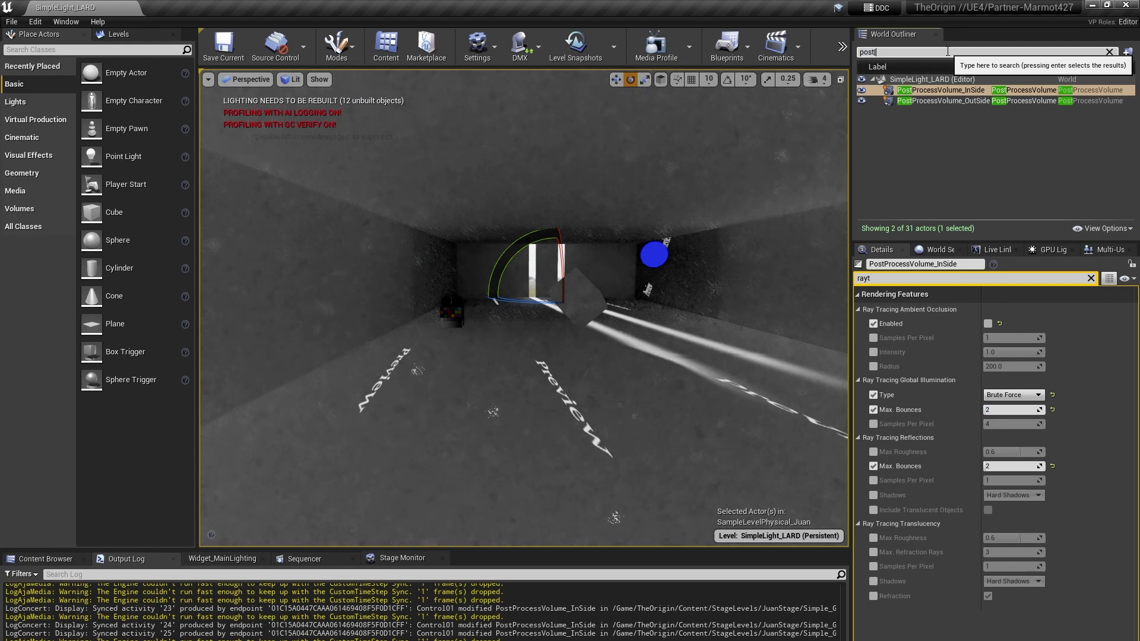
type("|Dire")
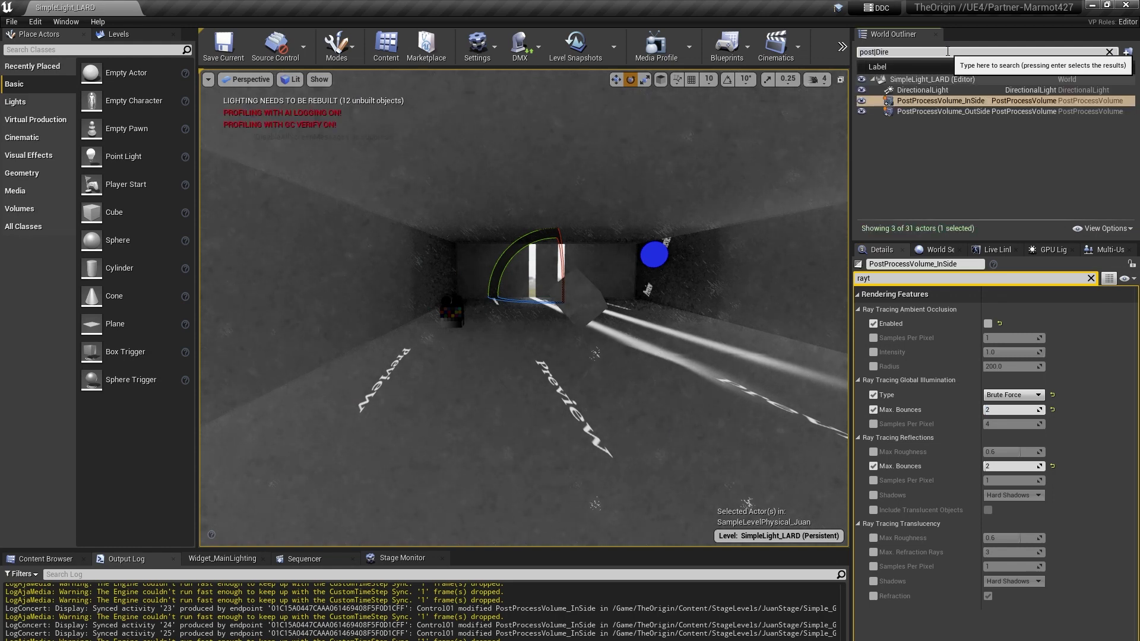
left_click(922, 89)
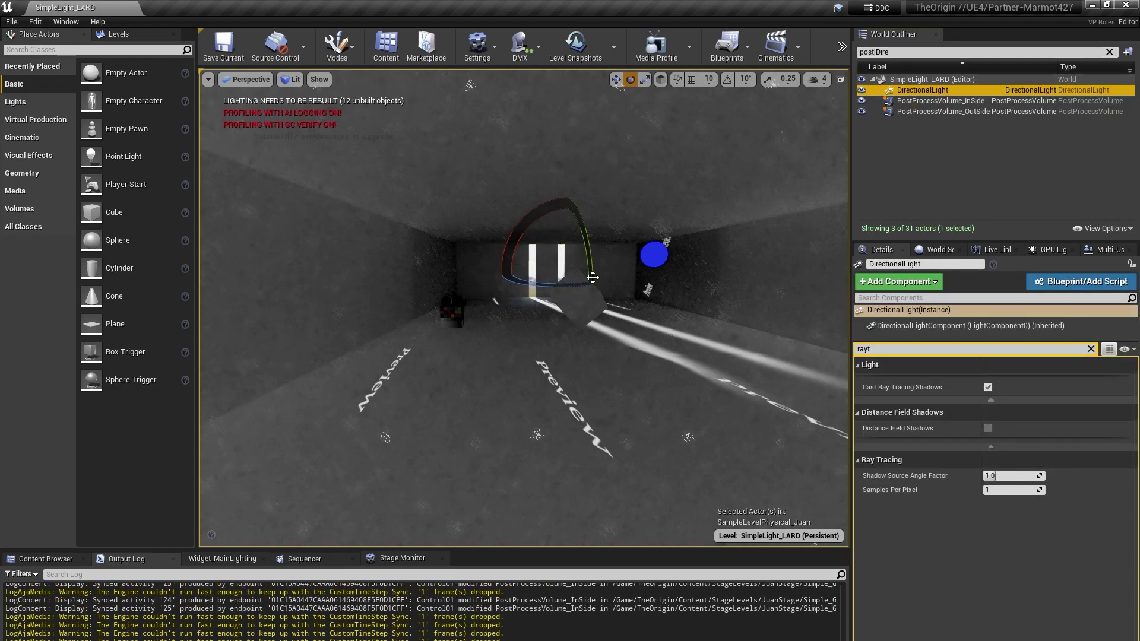
left_click_drag(563, 287, 571, 284)
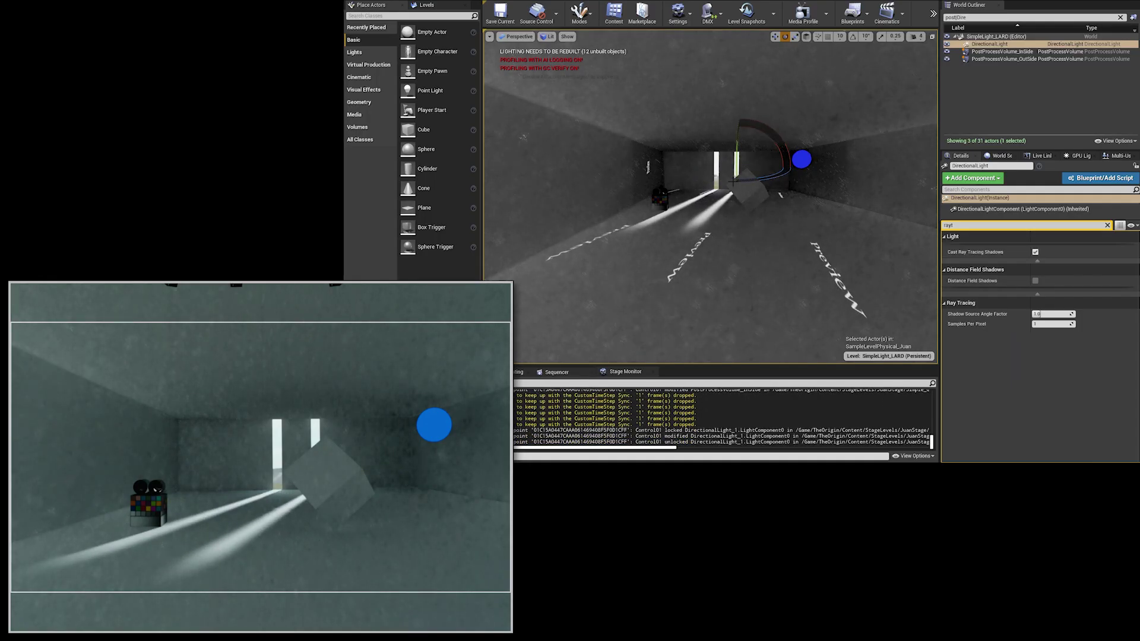
left_click(1107, 225)
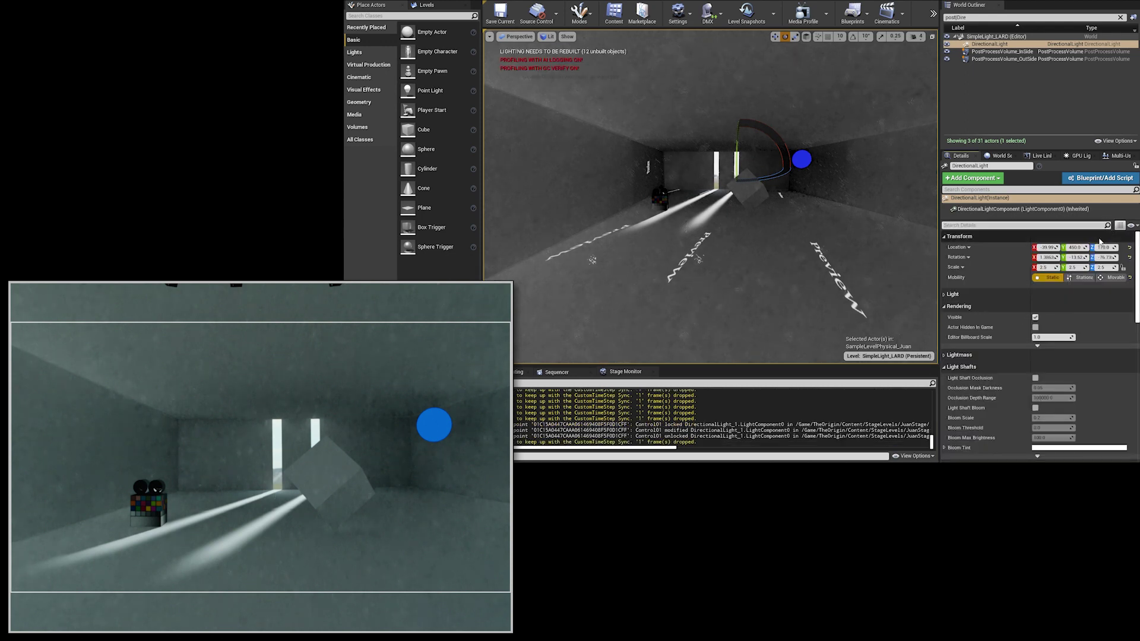
left_click(944, 295)
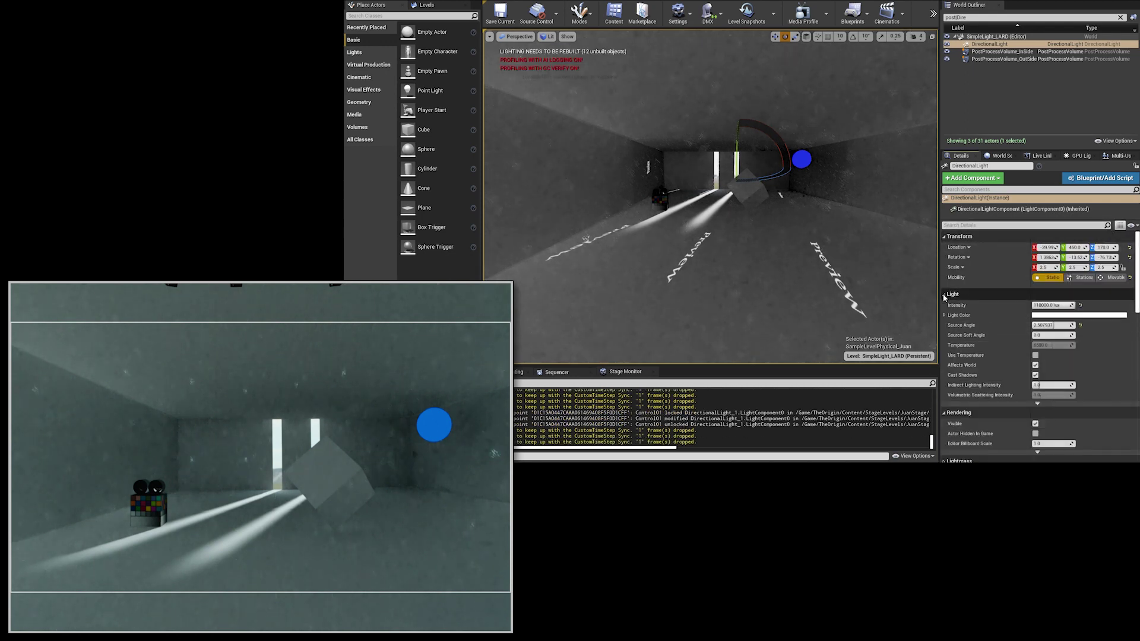
Set the DirectionalLight's Light Color to a warm pinkish-orange in the Color Picker.
left_click(1048, 316)
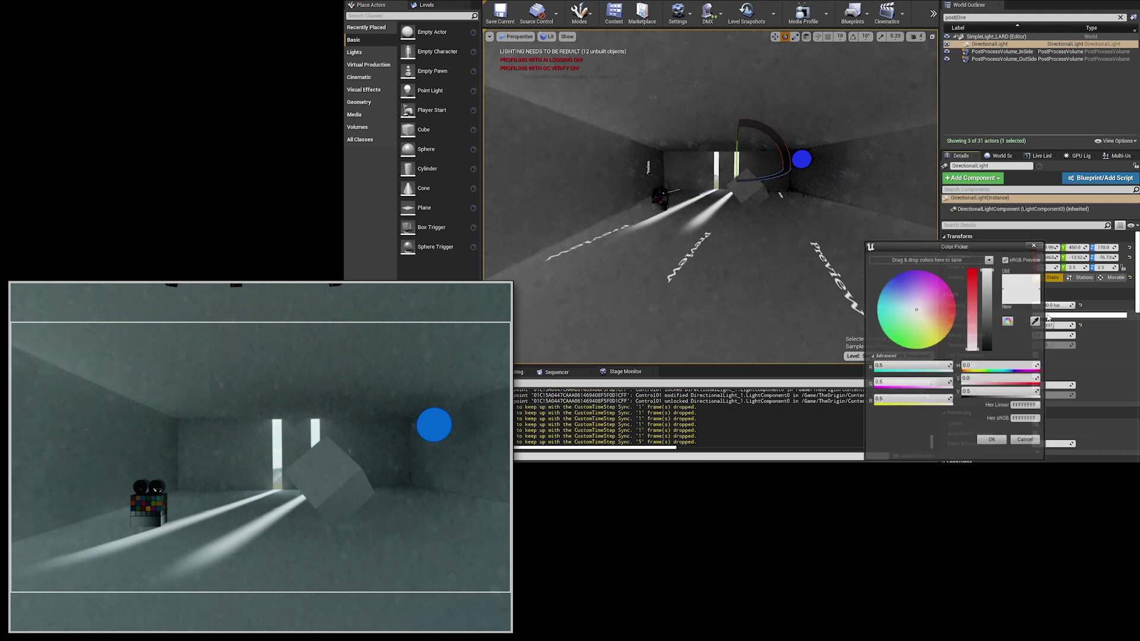
left_click(938, 315)
left_click_drag(938, 314, 940, 319)
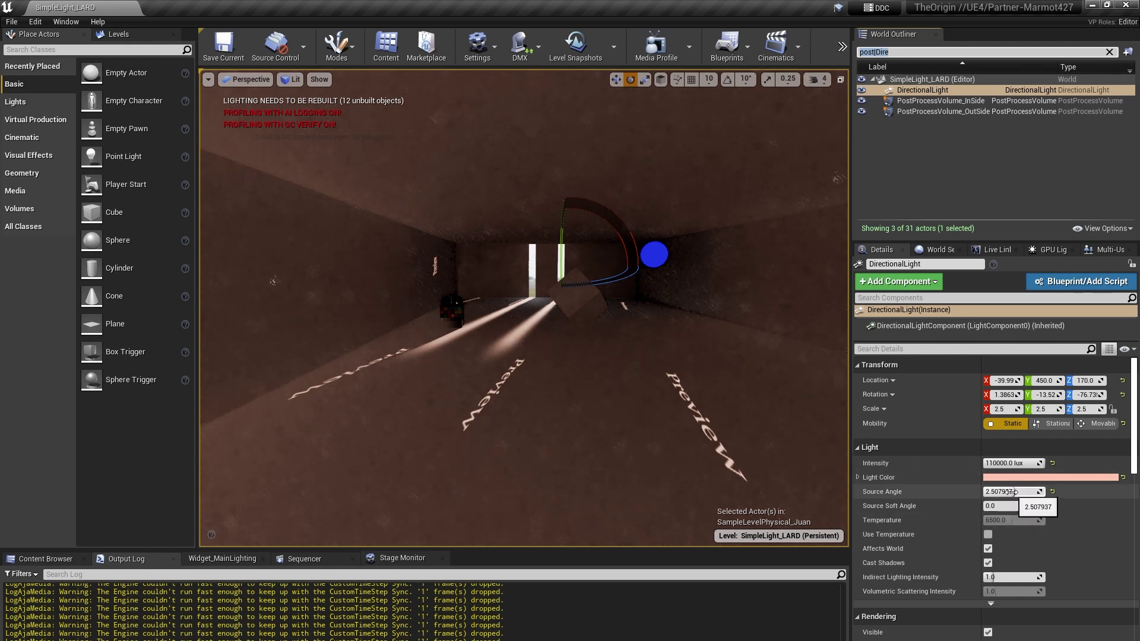
Drop the DirectionalLight's Source Angle to 0, then raise it to about 3.238.
left_click_drag(1011, 493, 986, 492)
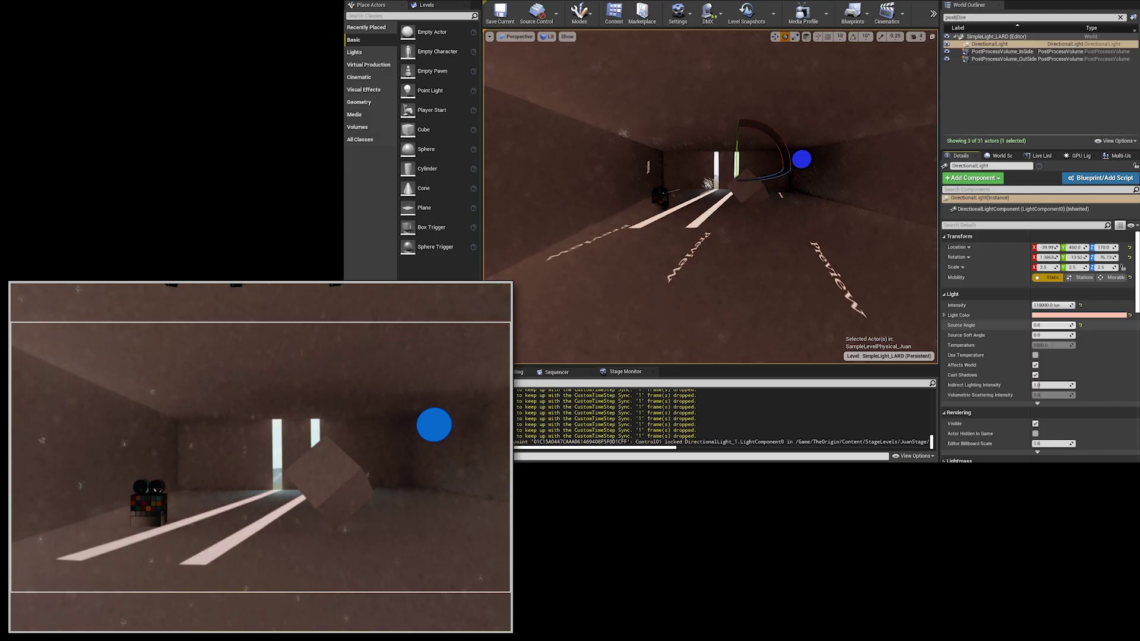
mouse_move(1051, 325)
left_mouse_down()
mouse_move(1062, 325)
mouse_move(1052, 325)
left_mouse_up()
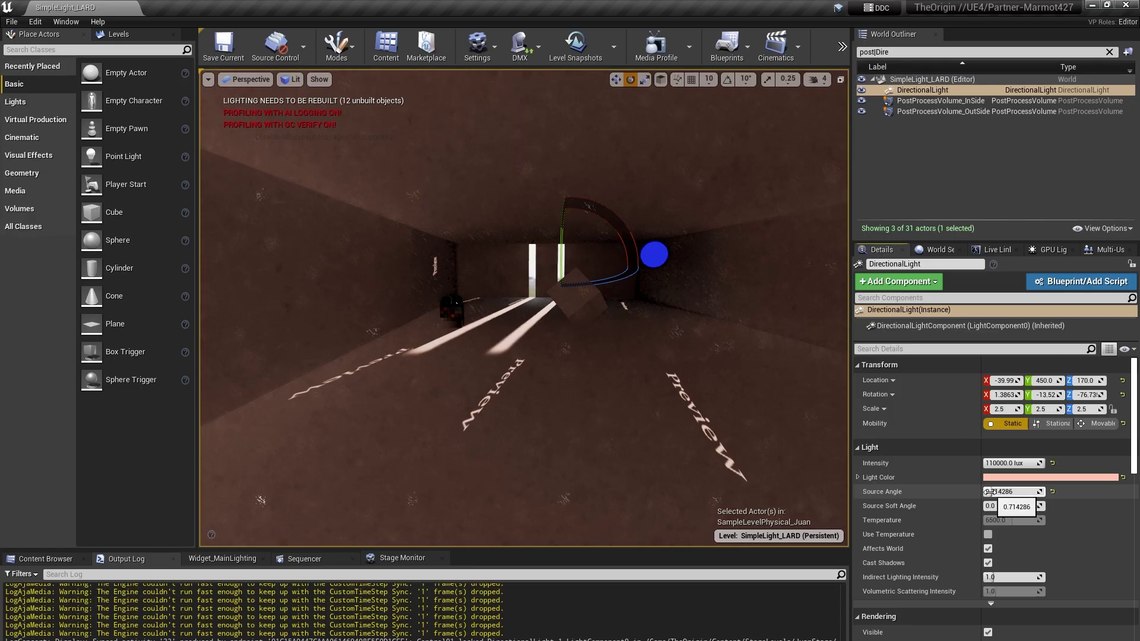
left_click_drag(988, 491, 1014, 491)
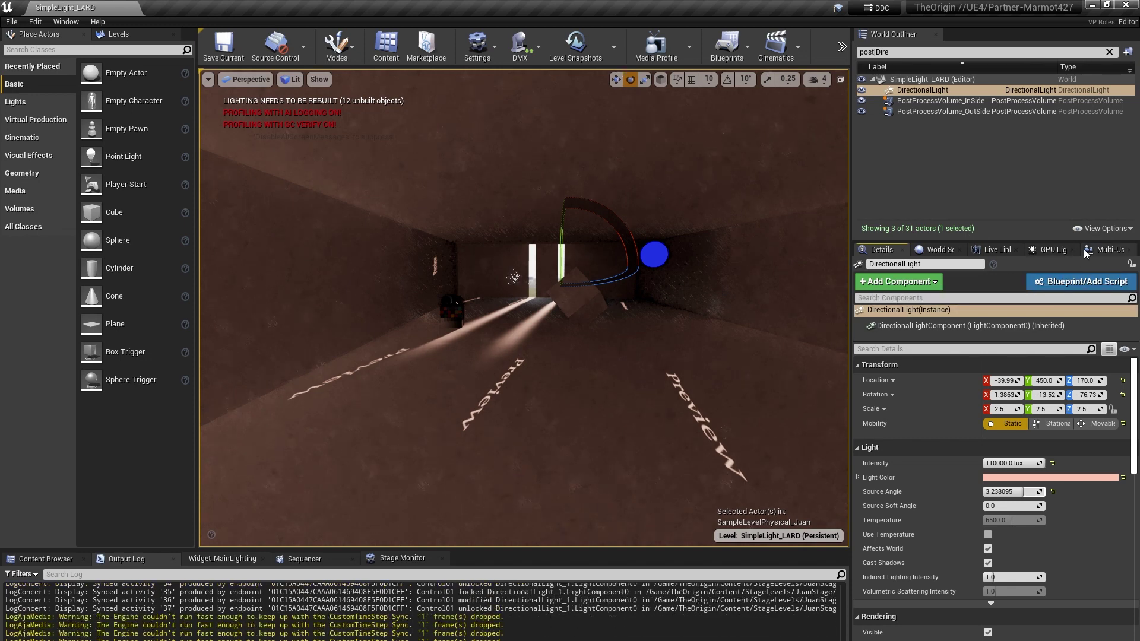
In the GPU Lightmass panel, turn off Viewport Realtime and start the lighting build.
left_click(1048, 249)
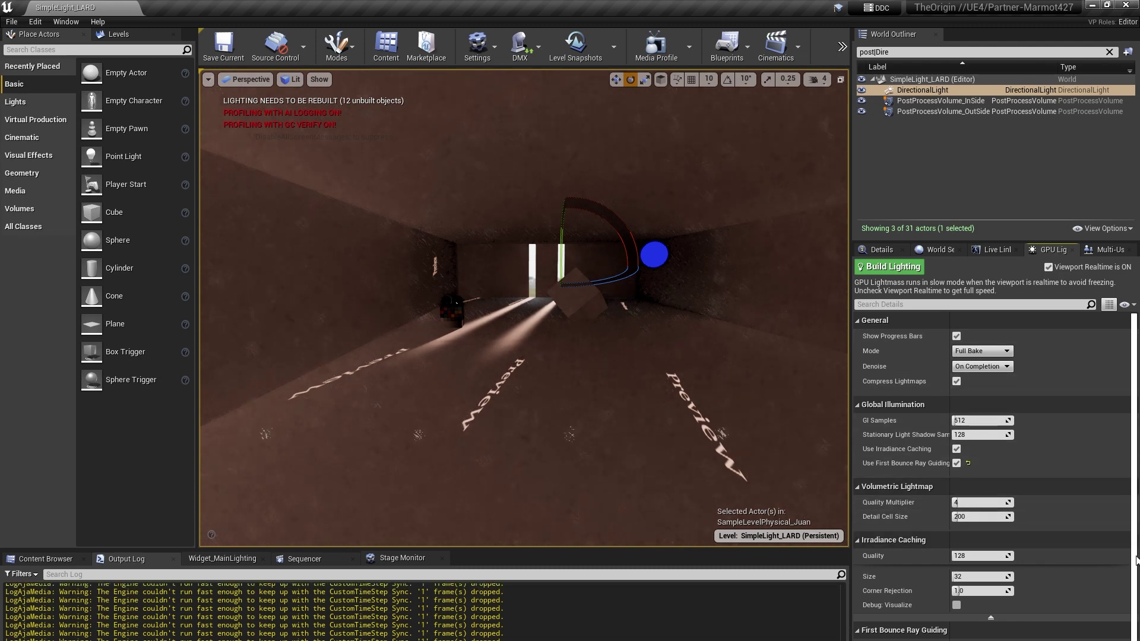
scroll(1135, 586, "down", 1)
scroll(1135, 624, "up", 2)
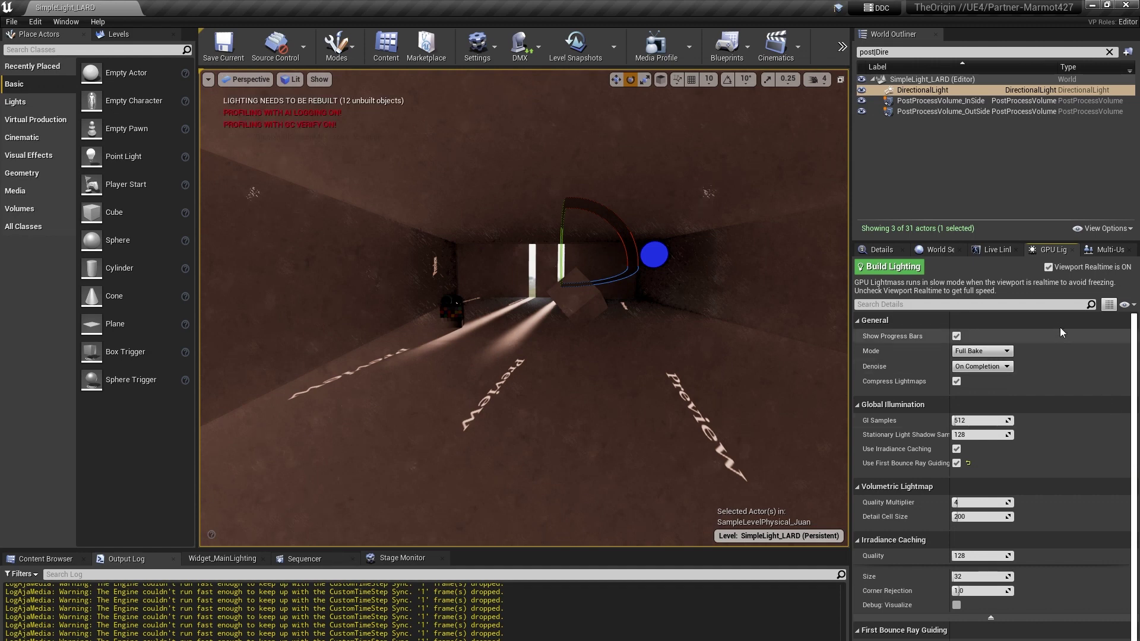
left_click(1048, 267)
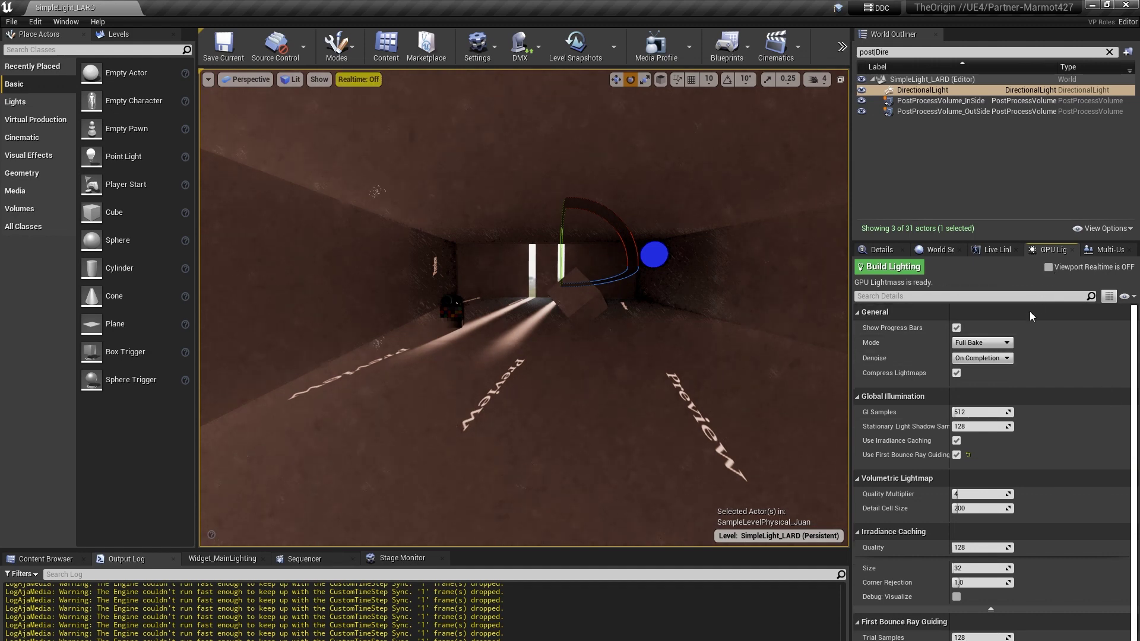
left_click(885, 265)
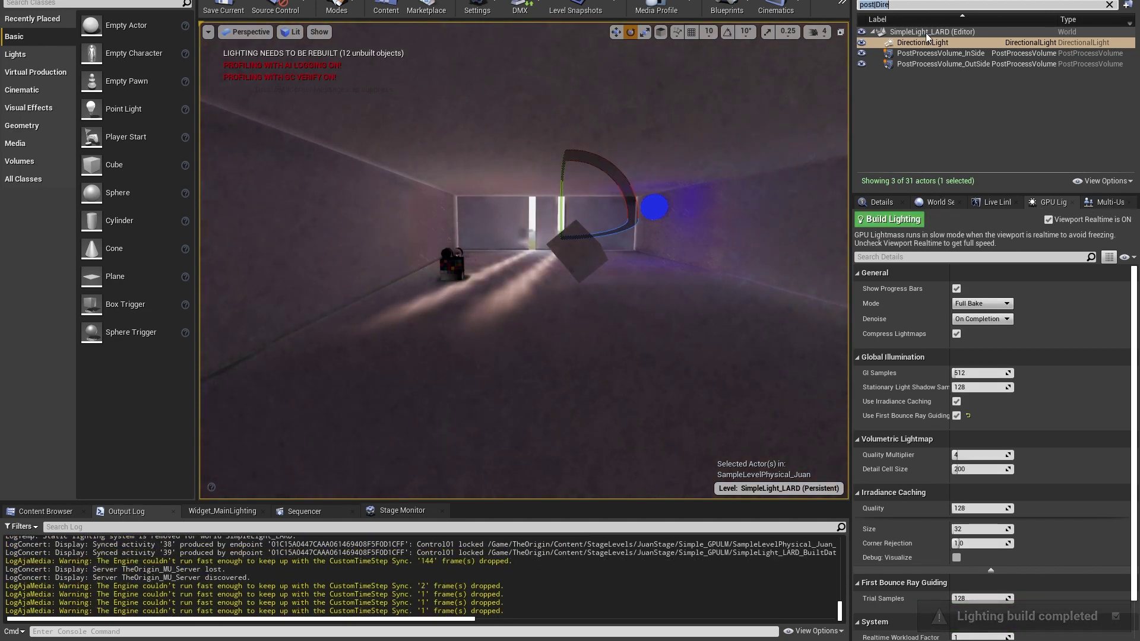
After the bake finishes, return to the DirectionalLight's details (110000 lux, 3.238 source angle).
left_click(885, 203)
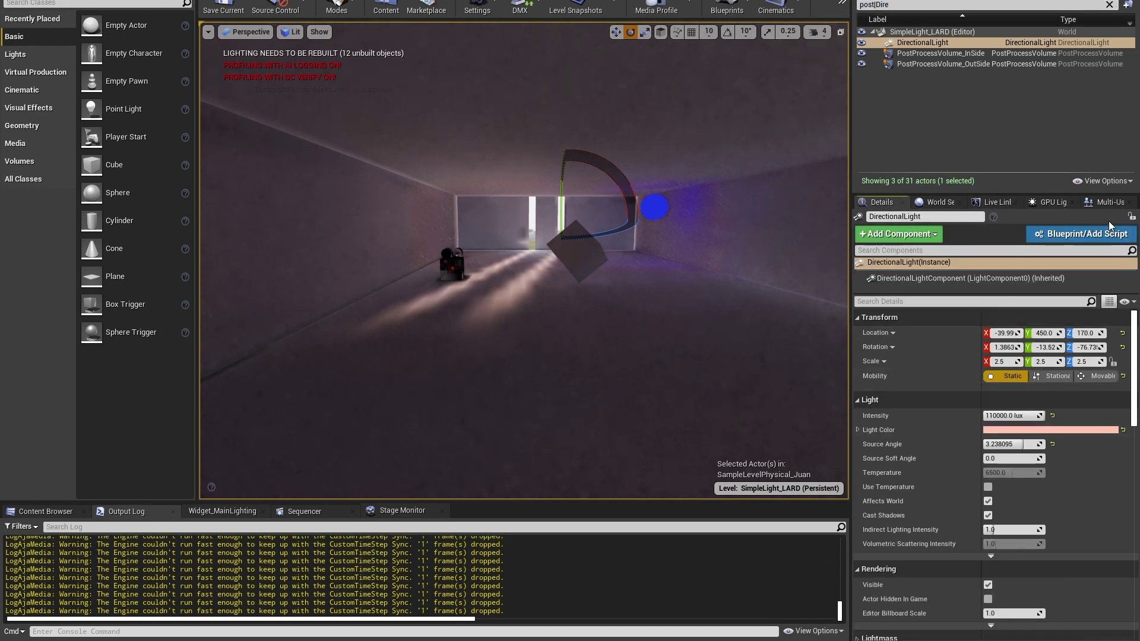
Uncheck Force No Precomputed Lighting in World Settings, view the baked room, and show the Content Browser.
left_click(936, 202)
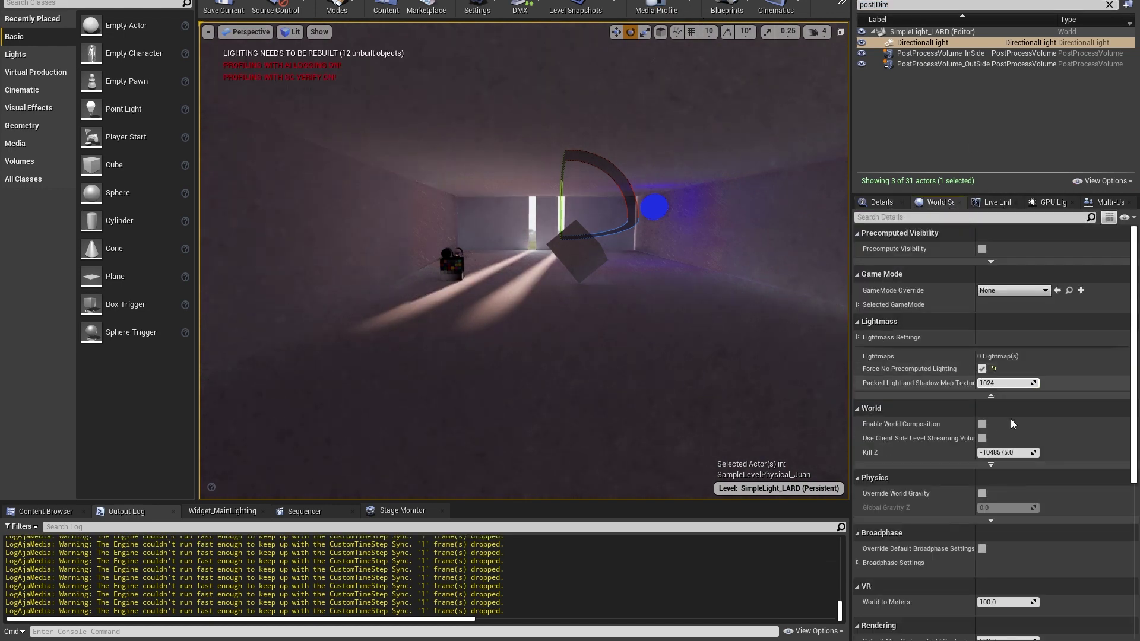
left_click(982, 369)
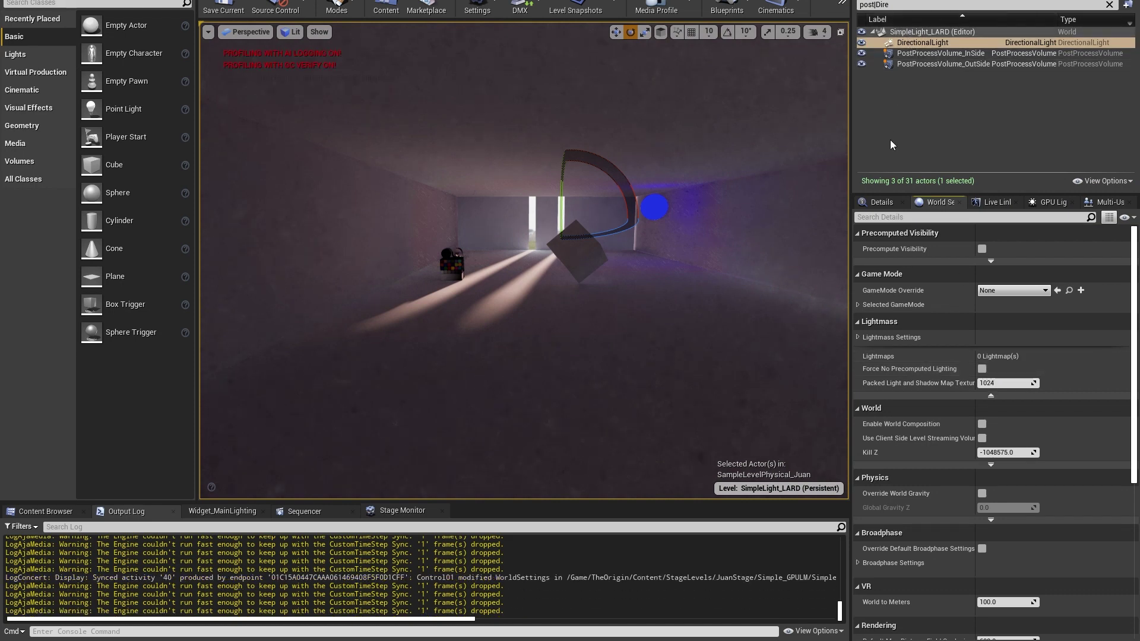
left_click(885, 201)
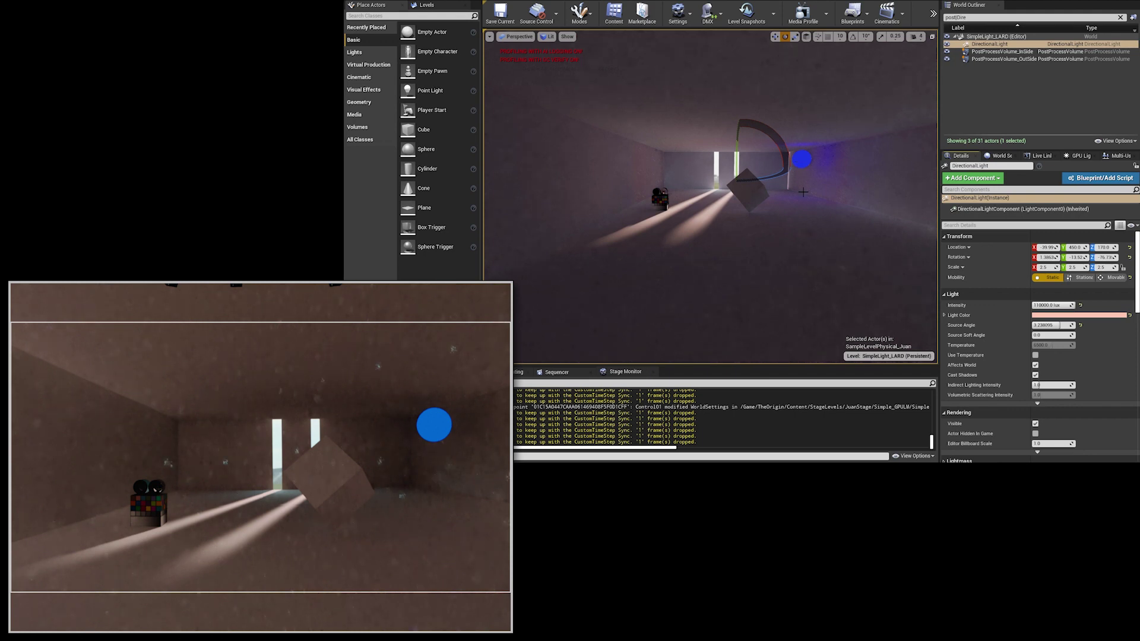
right_click_drag(712, 237, 695, 228)
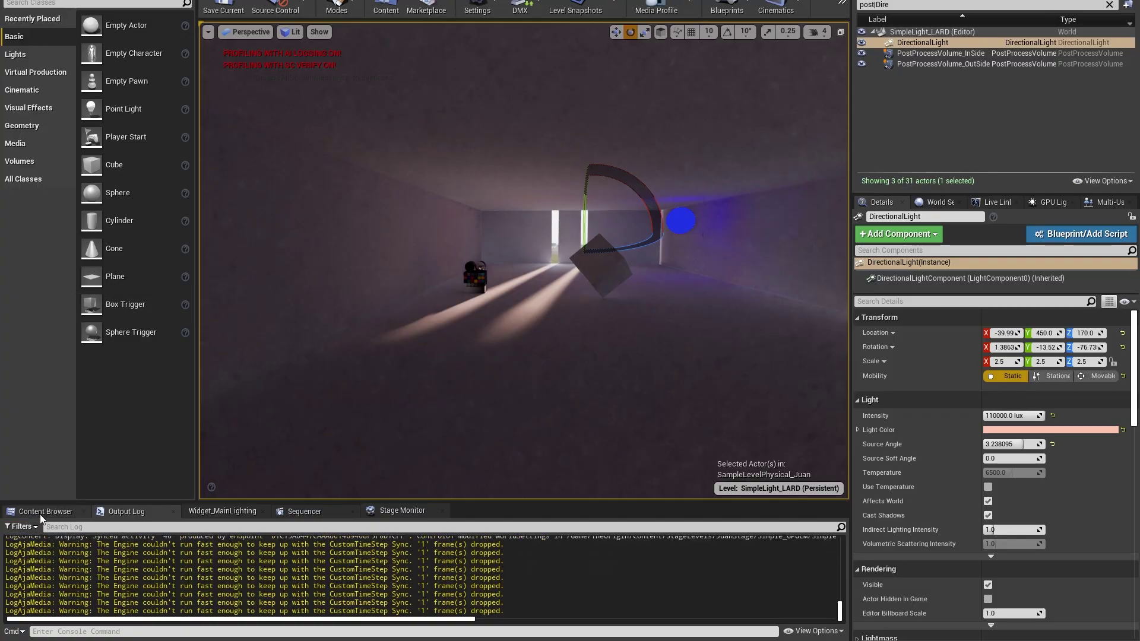
left_click(40, 513)
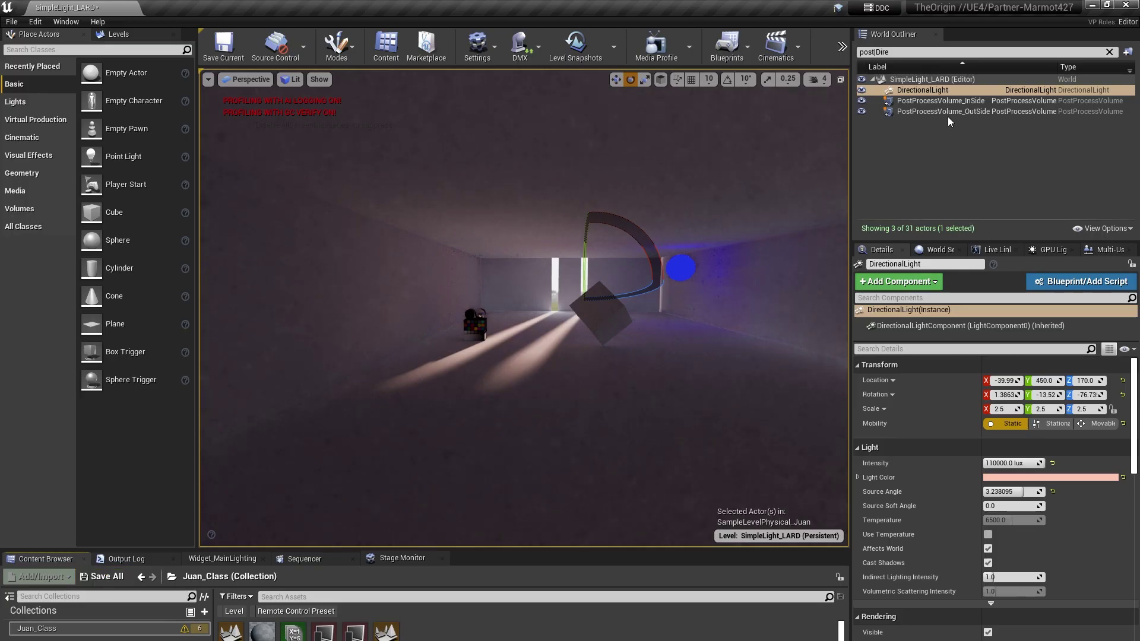
Find 'rayt' on PostProcessVolume_InSide, set Ray Tracing Global Illumination Type to Disabled, then Save All.
left_click(947, 101)
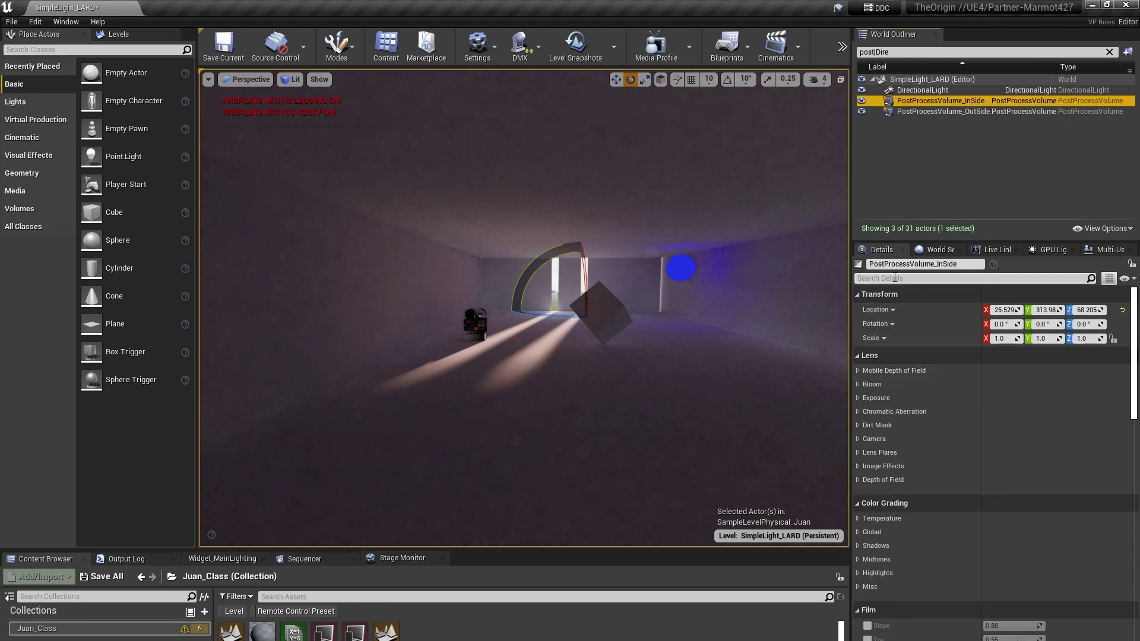
left_click(894, 277)
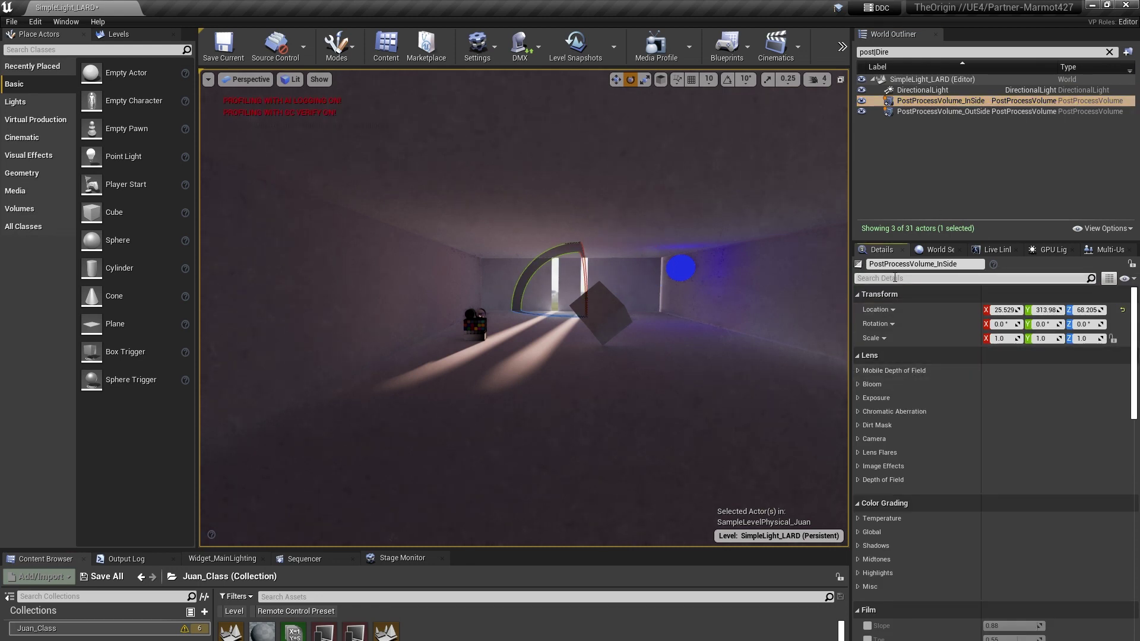
type("rayt")
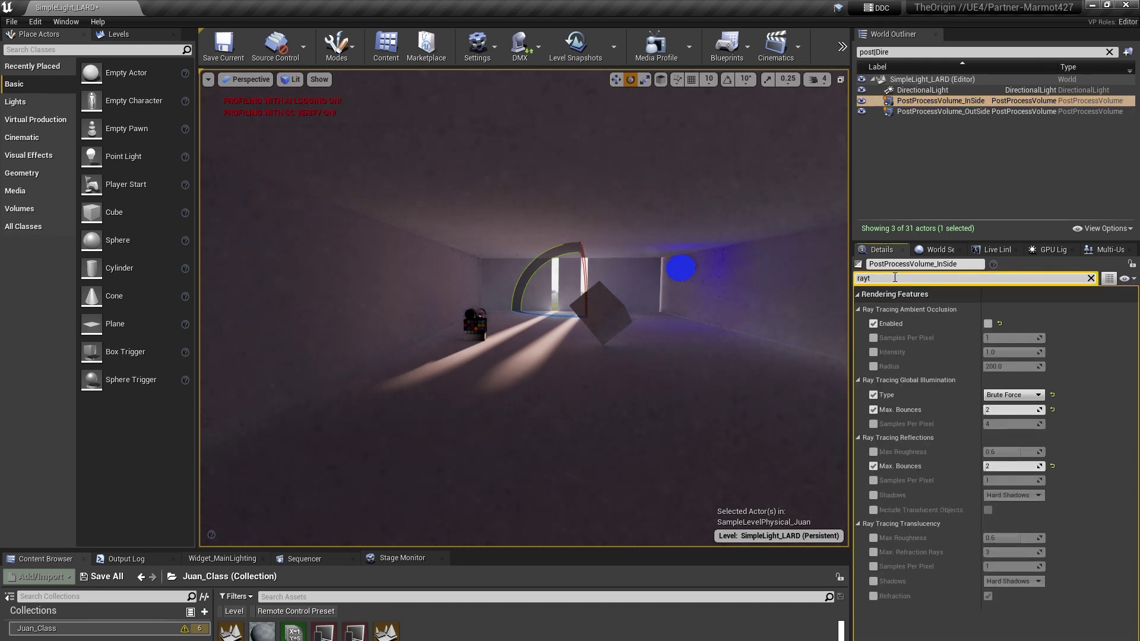
left_click(1024, 396)
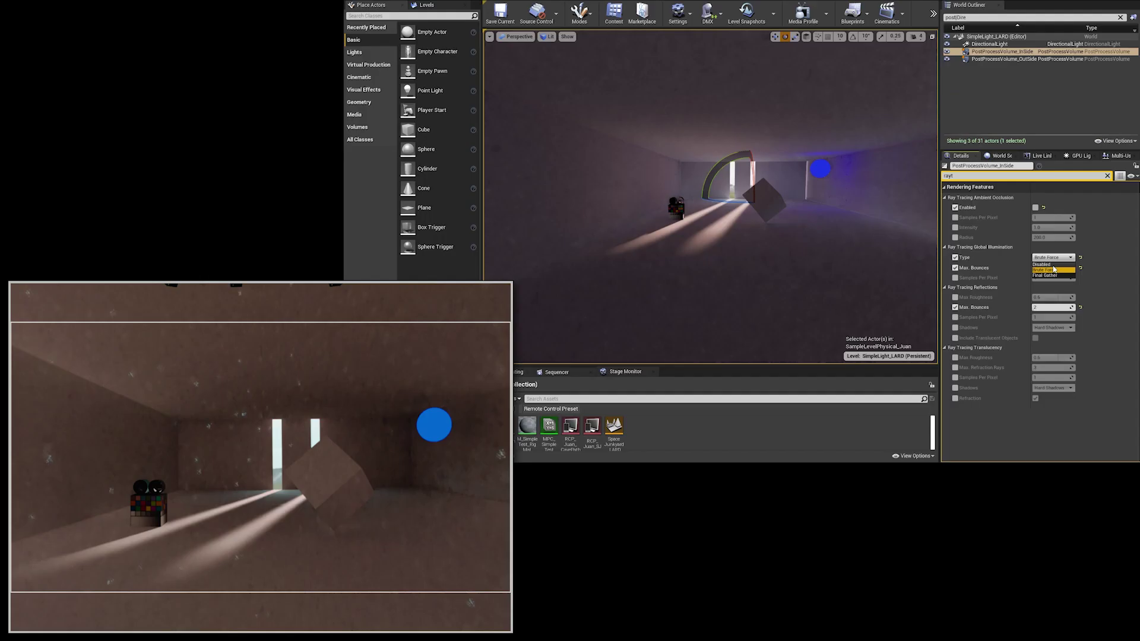
left_click(1048, 264)
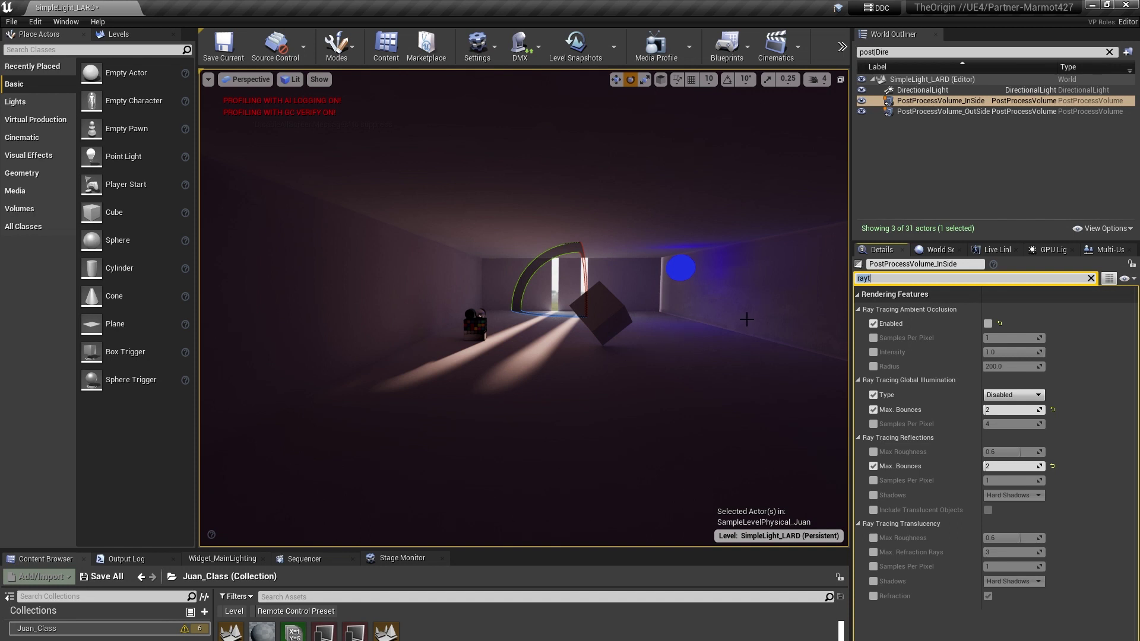
left_click(101, 575)
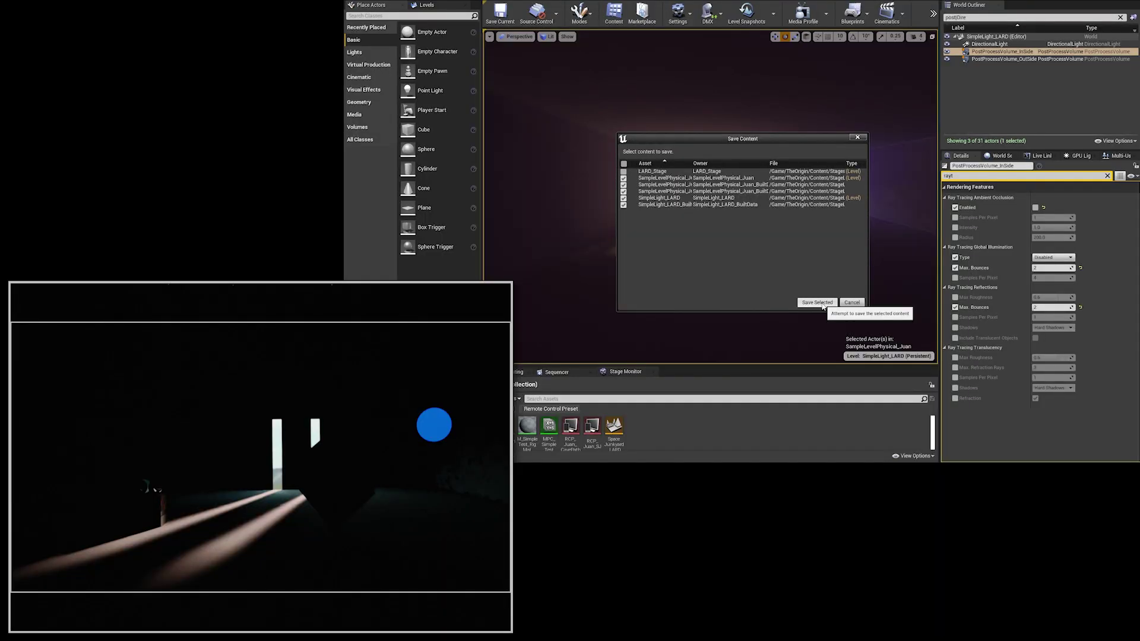
Save the checked levels and their baked lighting data with Save Selected.
left_click(818, 302)
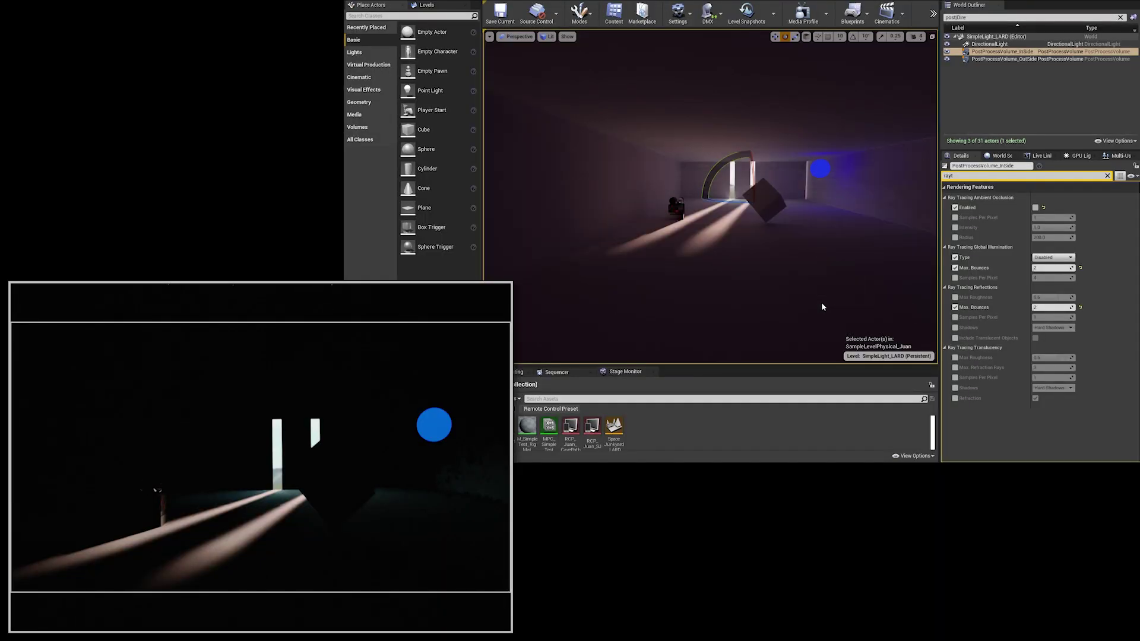